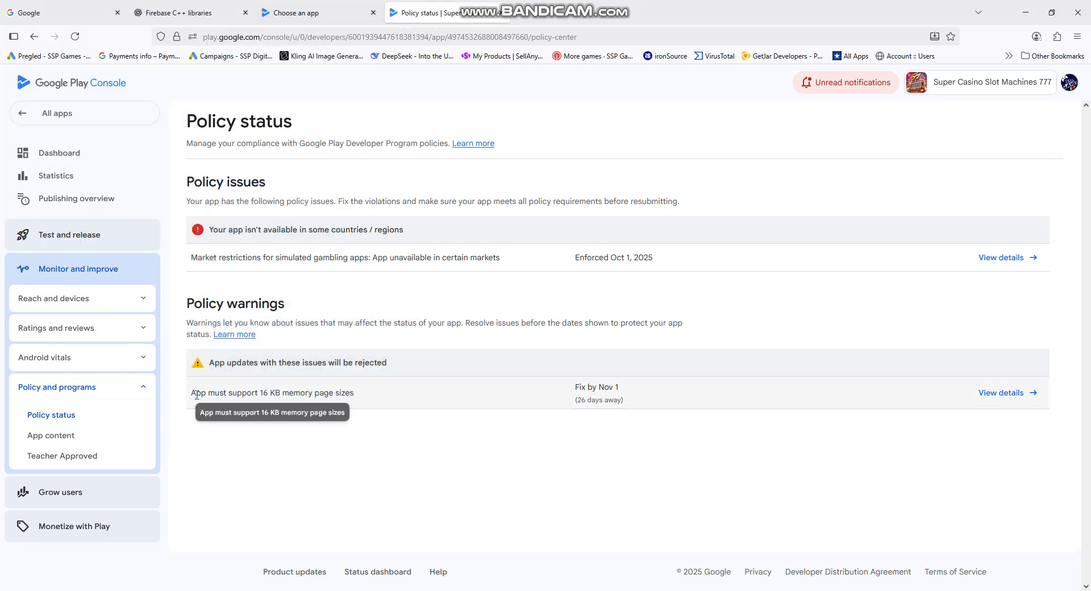
Step: Open the details of the 16 KB memory page size warning, due Nov 1, 2025
left_click_drag(196, 395, 354, 395)
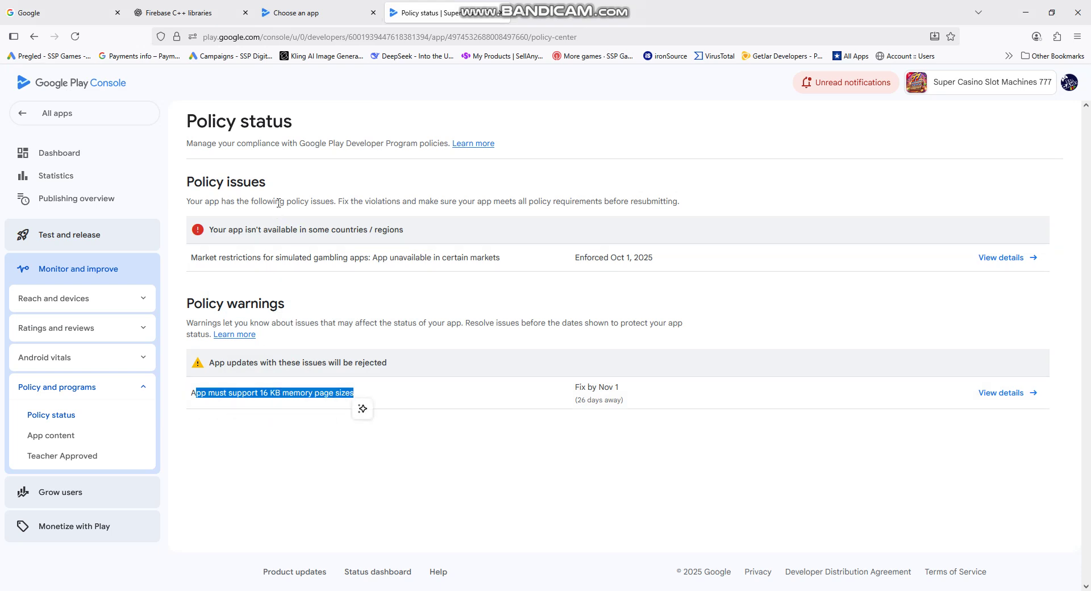
left_click(1011, 401)
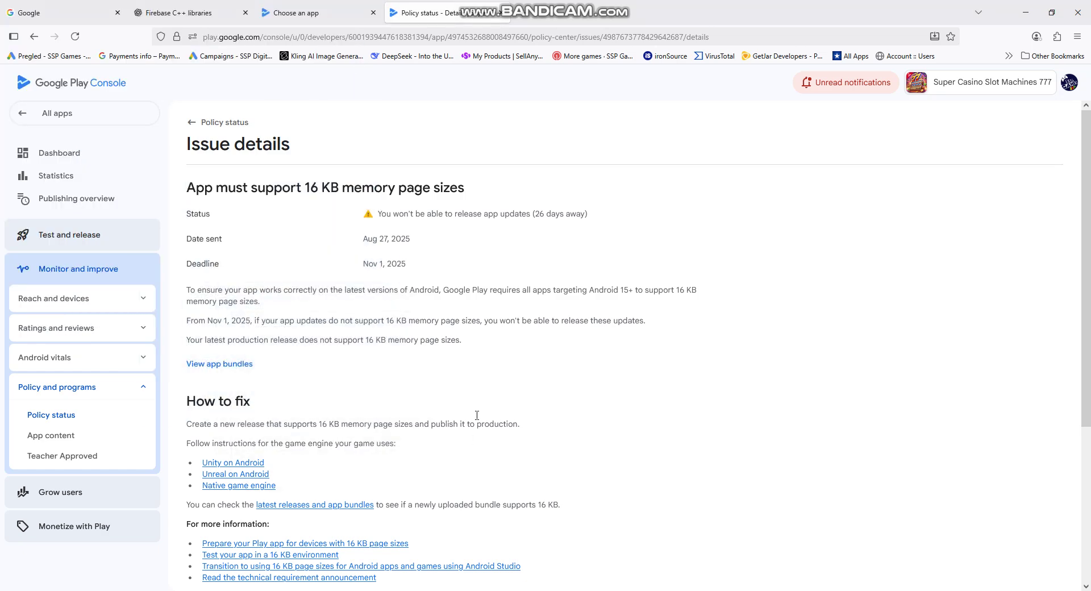
Step: Open version 58's bundle details and expand the Memory page size detail
scroll(227, 287, "down", 4)
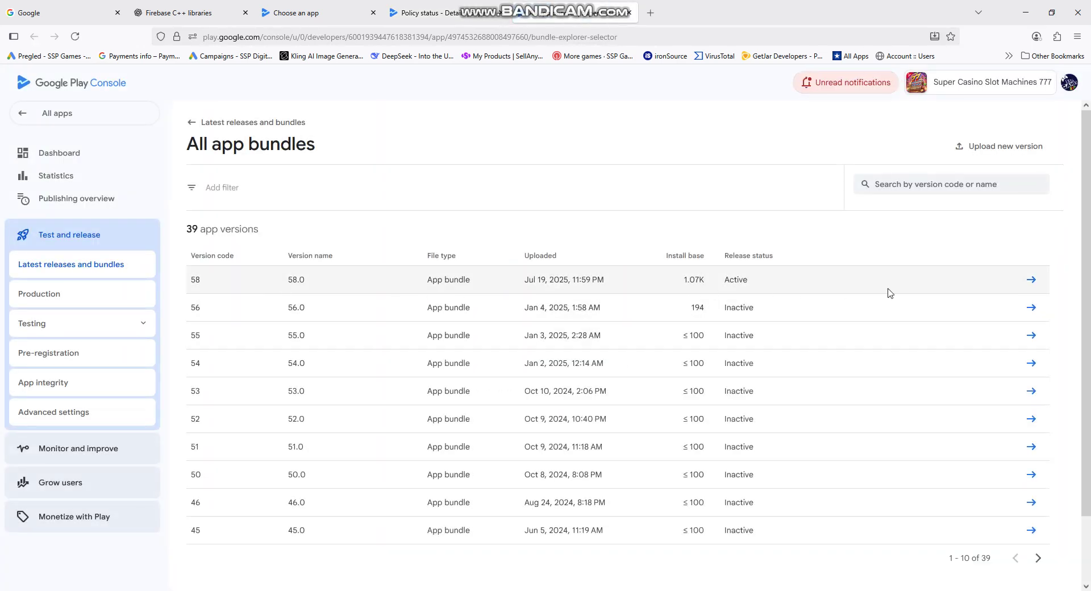
left_click(1031, 280)
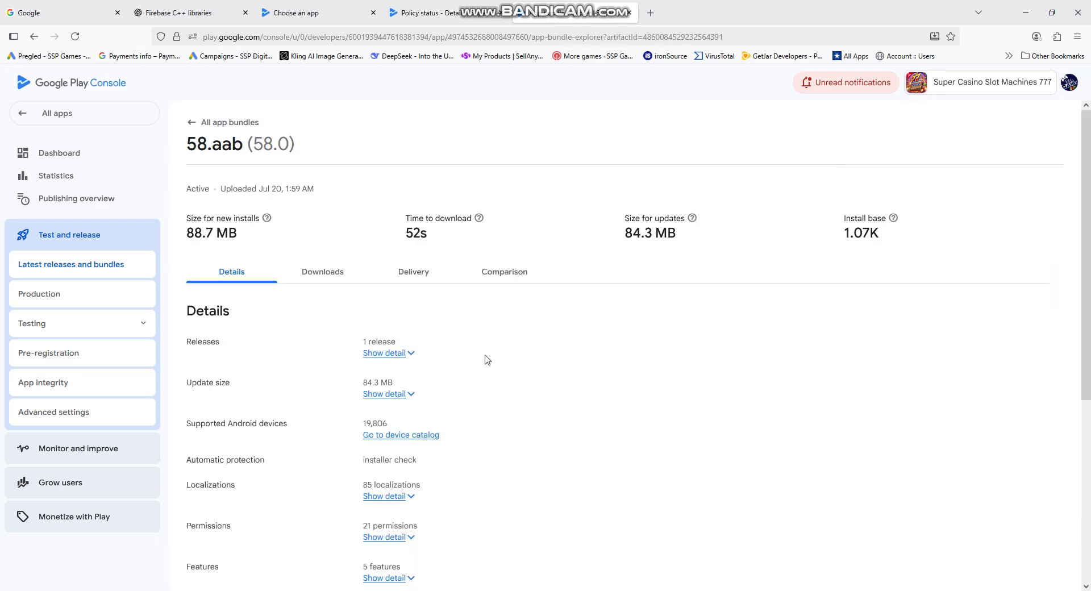
scroll(405, 469, "down", 5)
left_click(404, 481)
Step: Select the two Firebase library paths lacking 16 KB support
scroll(489, 432, "down", 2)
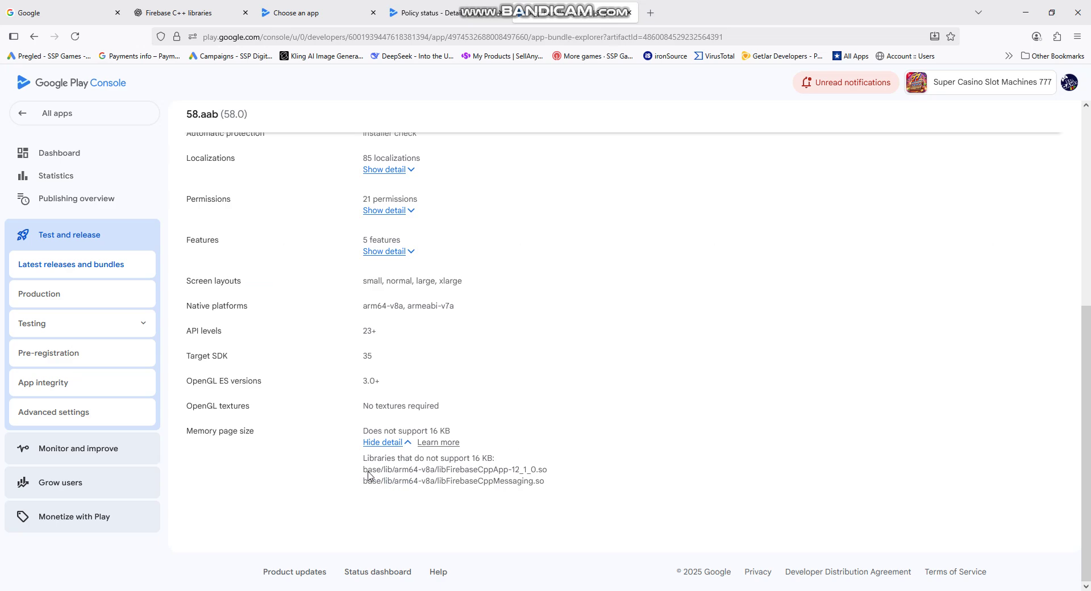
triple_click(545, 486)
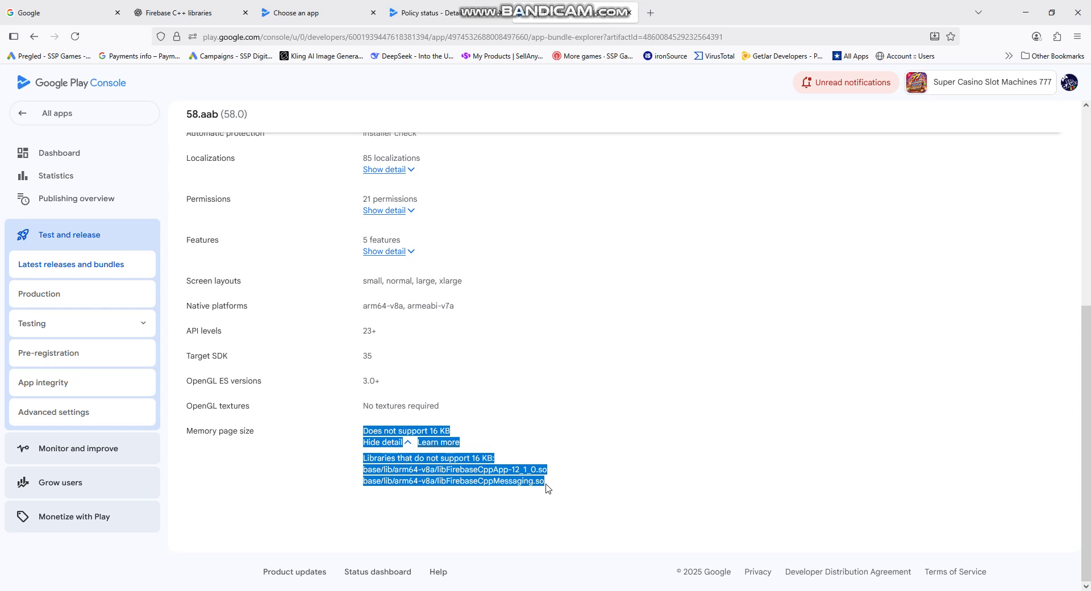
mouse_move(546, 487)
left_mouse_down()
mouse_move(359, 479)
mouse_move(365, 471)
left_mouse_up()
key("ctrl+c")
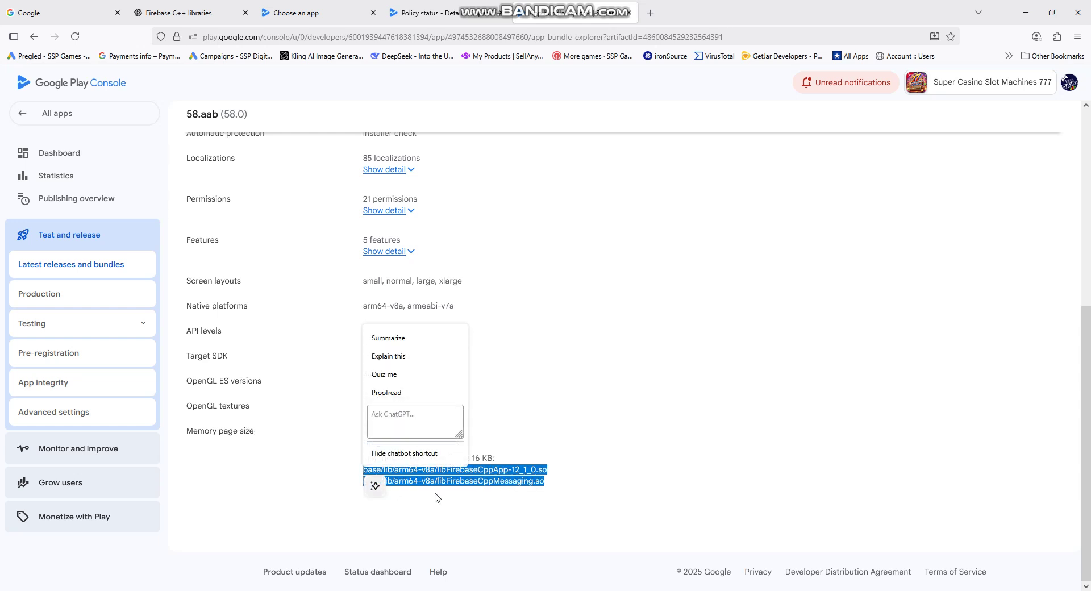
left_click(512, 471)
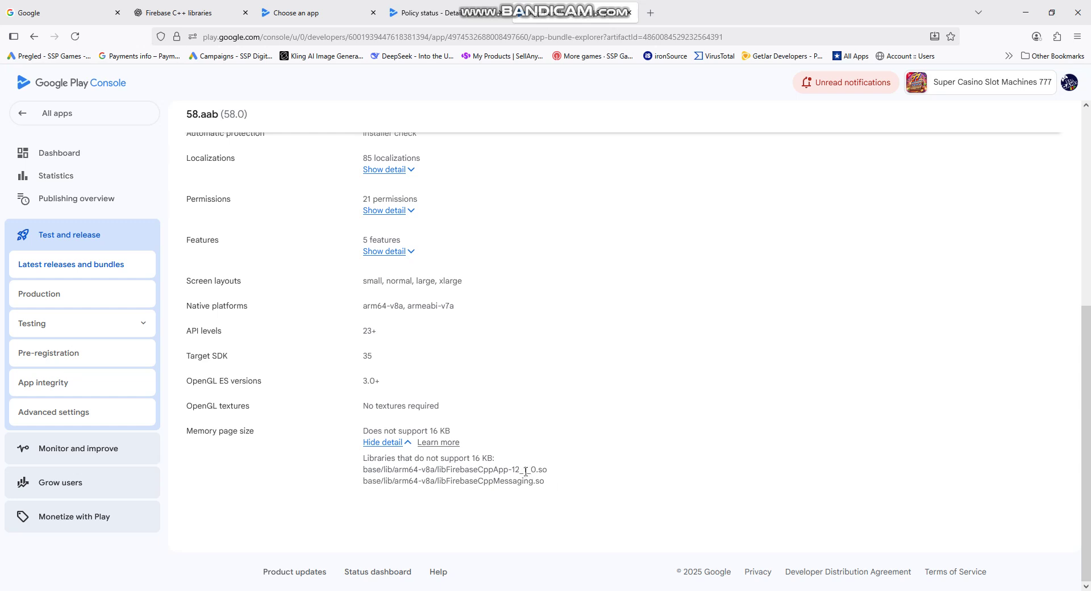
left_click_drag(546, 480, 365, 471)
Step: Have ChatGPT identify the two .so paths as Firebase core and Cloud Messaging libraries, then return to Play Console
left_click(187, 13)
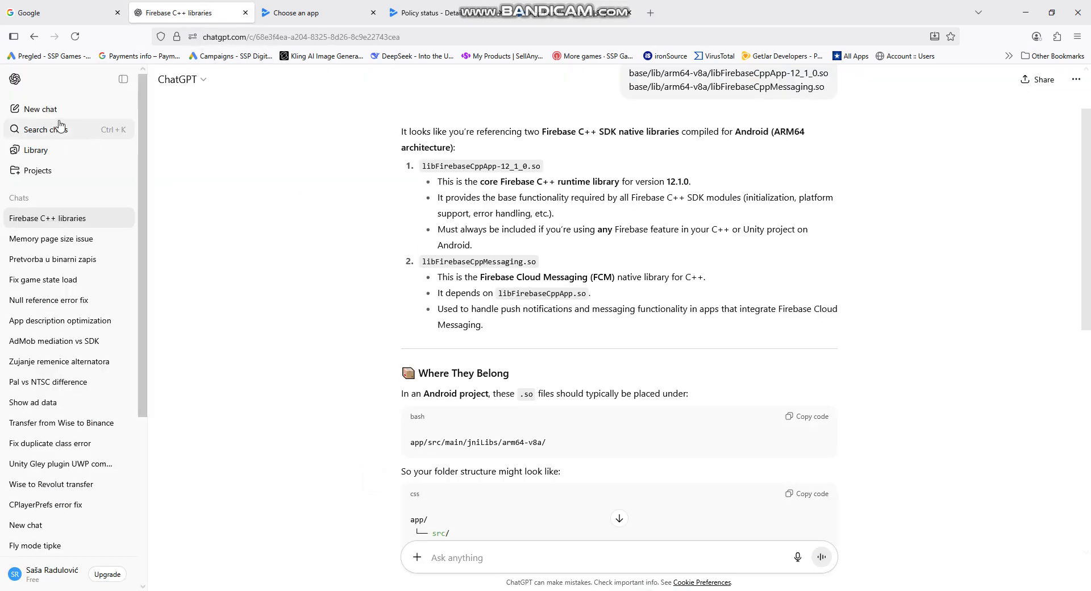
left_click(40, 108)
key("ctrl+v")
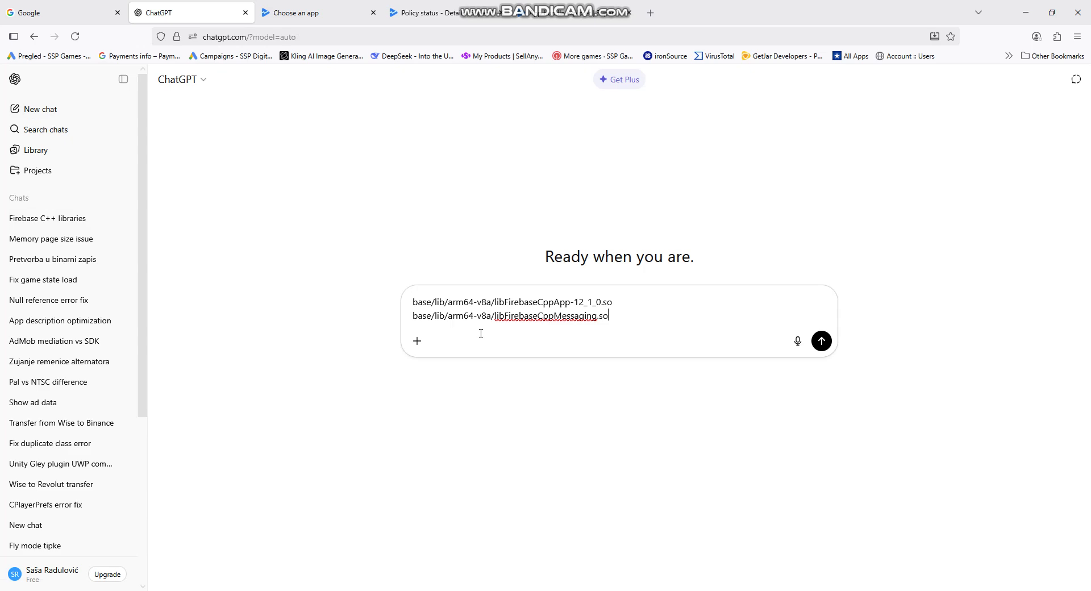
key("Return")
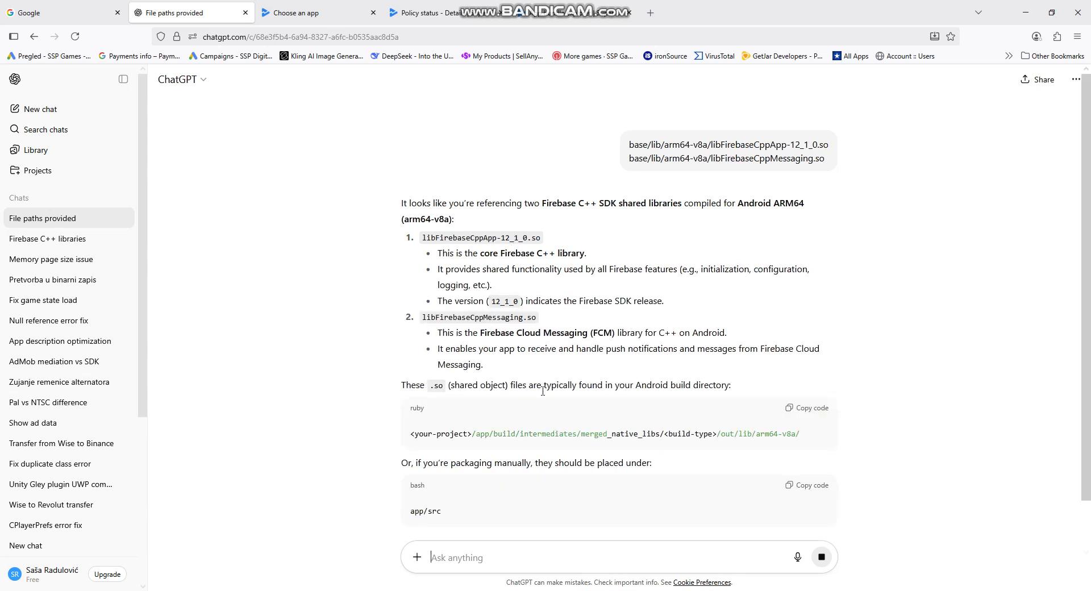
left_click_drag(418, 215, 484, 366)
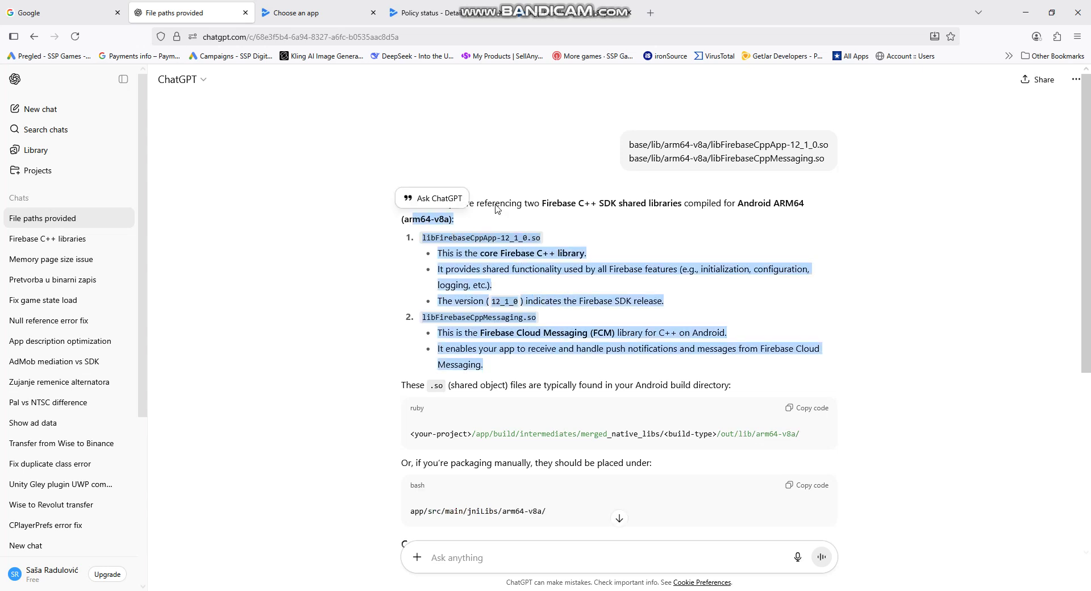
left_click(317, 6)
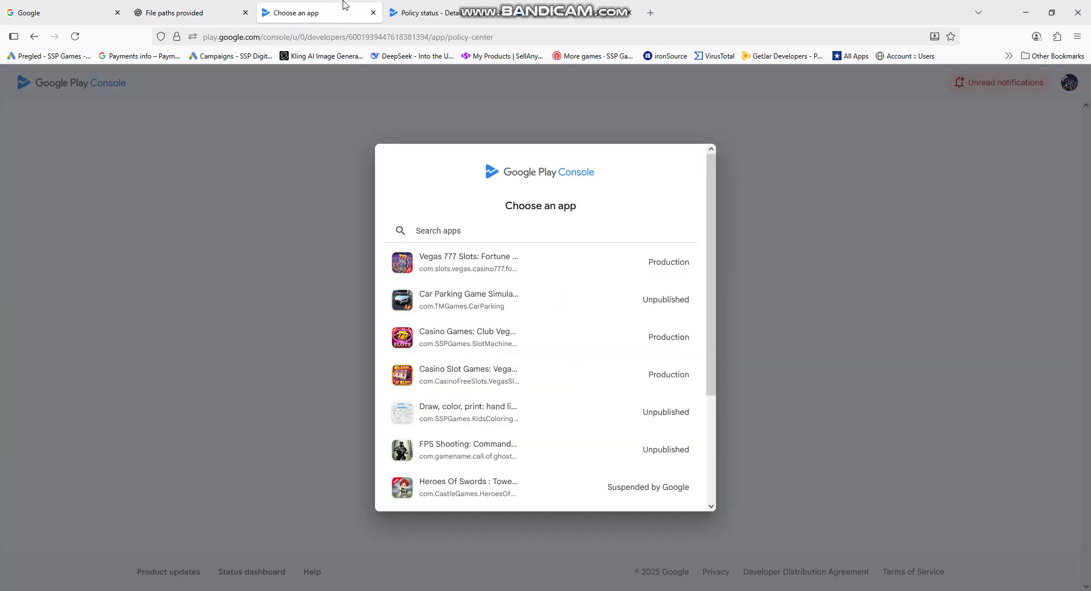
left_click(438, 7)
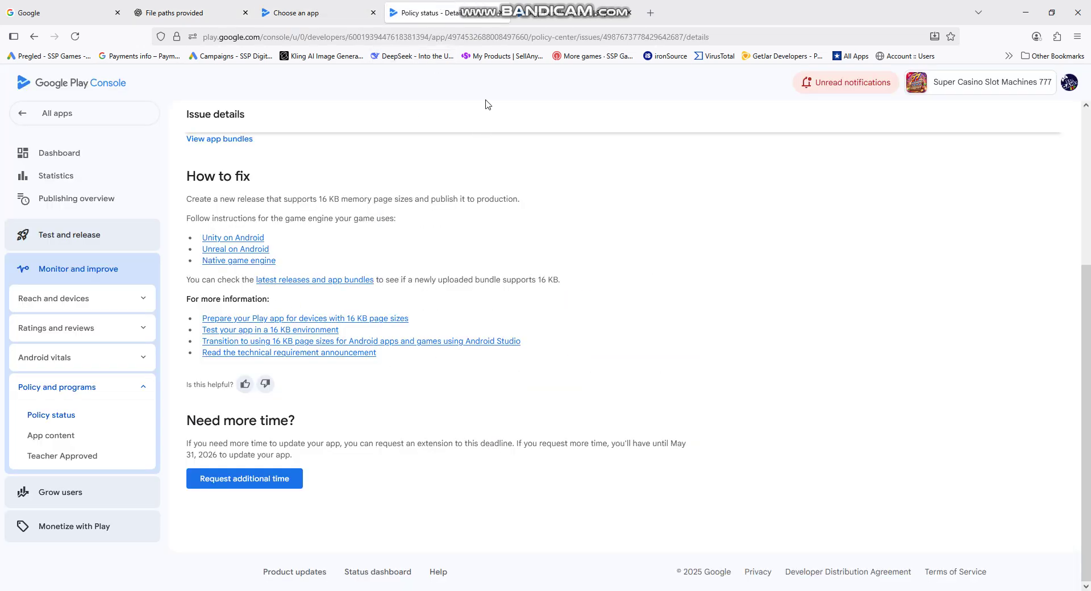
Step: Search the Unity project's Assets for the Firebase folder
key("alt+Tab")
left_click(41, 457)
left_click(32, 437)
left_click(593, 371)
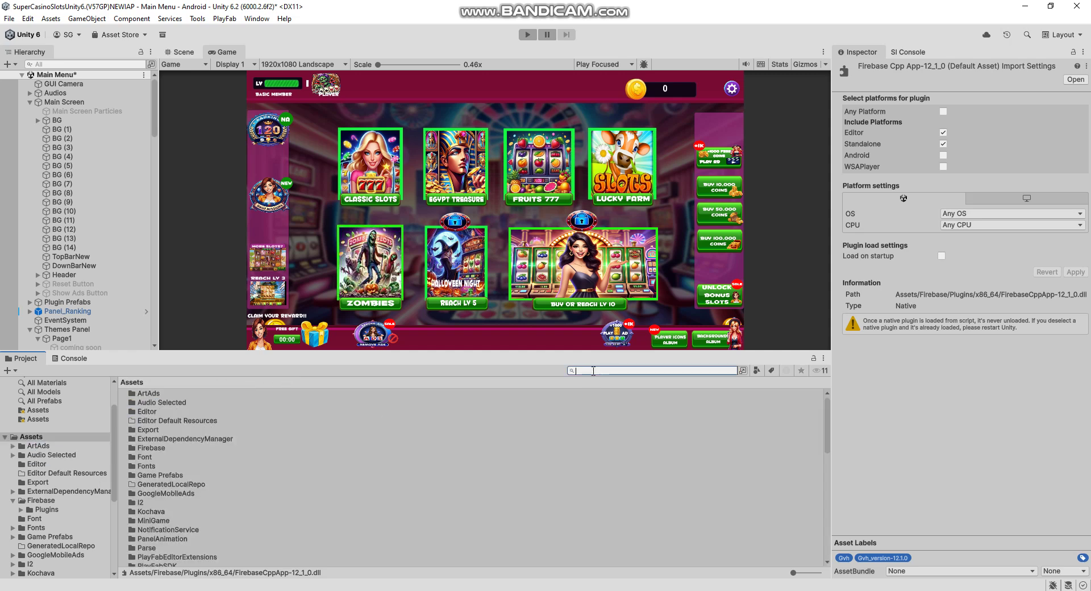
key("BackSpace")
type("l")
type("ba")
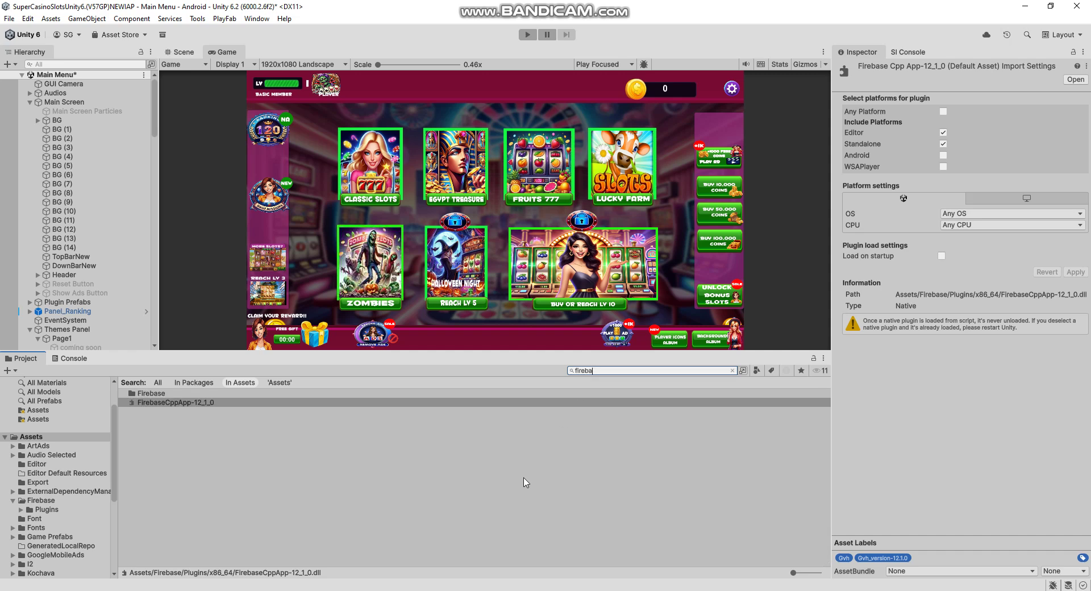
Step: Try deleting the Firebase folder and dismiss the Cannot Delete error about a loaded DLL
left_click(150, 395)
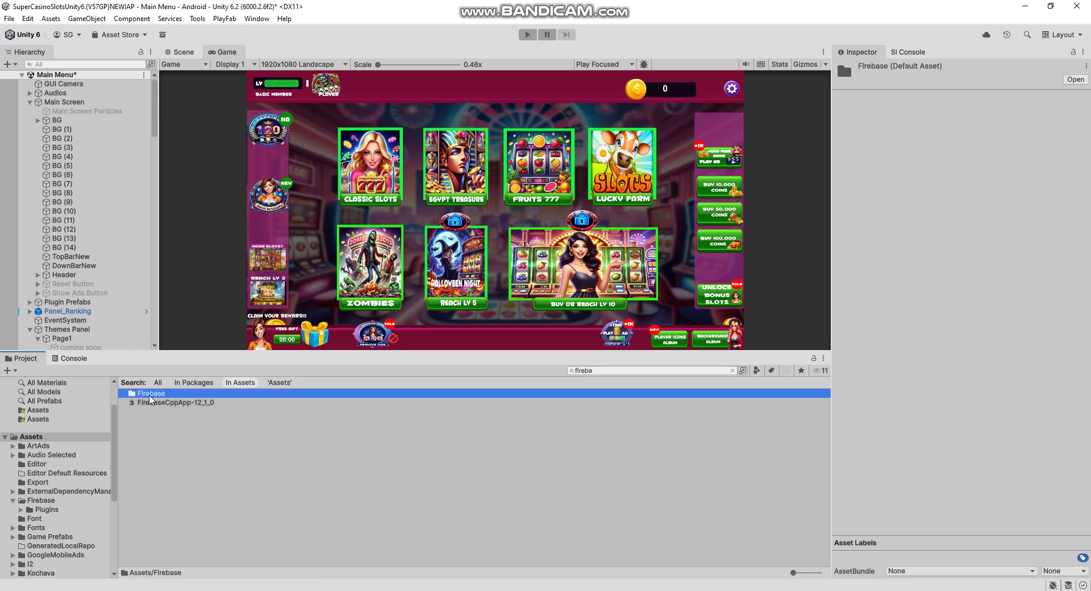
key("Delete")
key("Return")
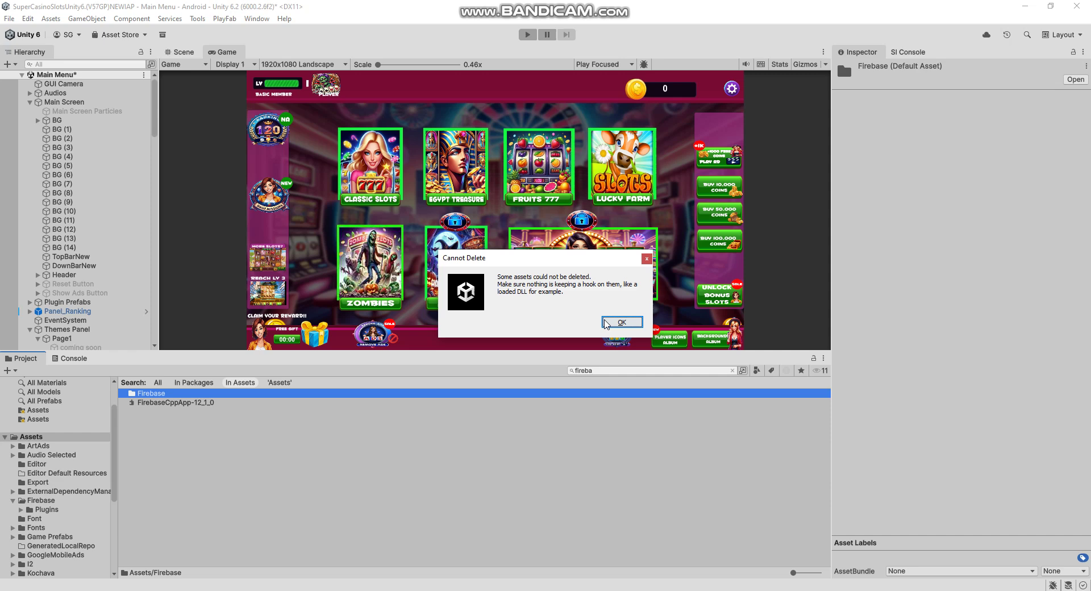
left_click(606, 322)
left_click(51, 18)
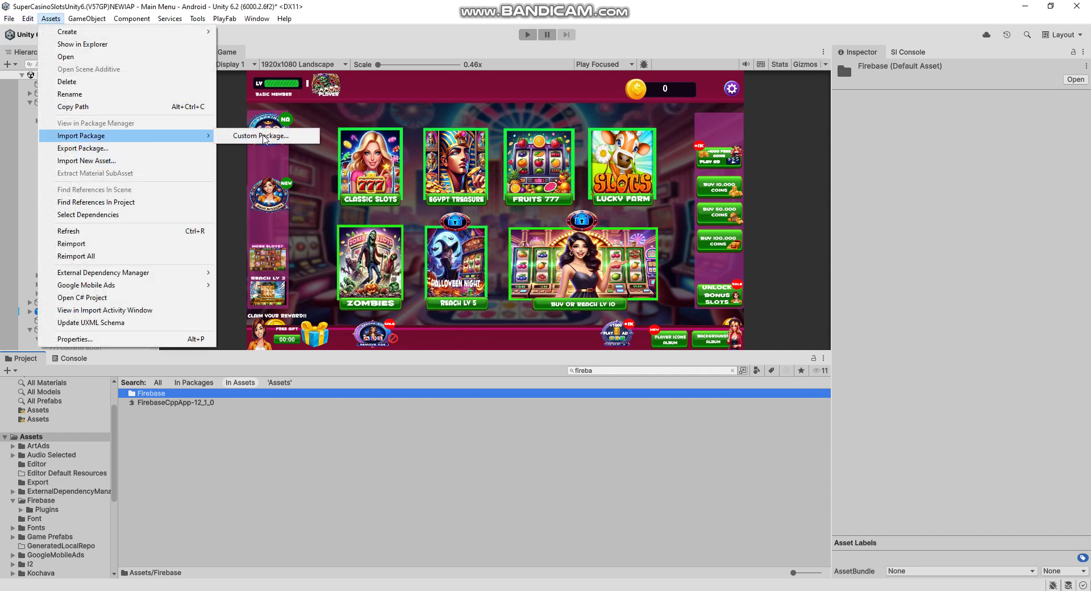
Step: Choose FirebaseMessaging.unitypackage from Desktop > UnityAdsSDK > Unity6CombinationAPI35 as the custom package
left_click(267, 136)
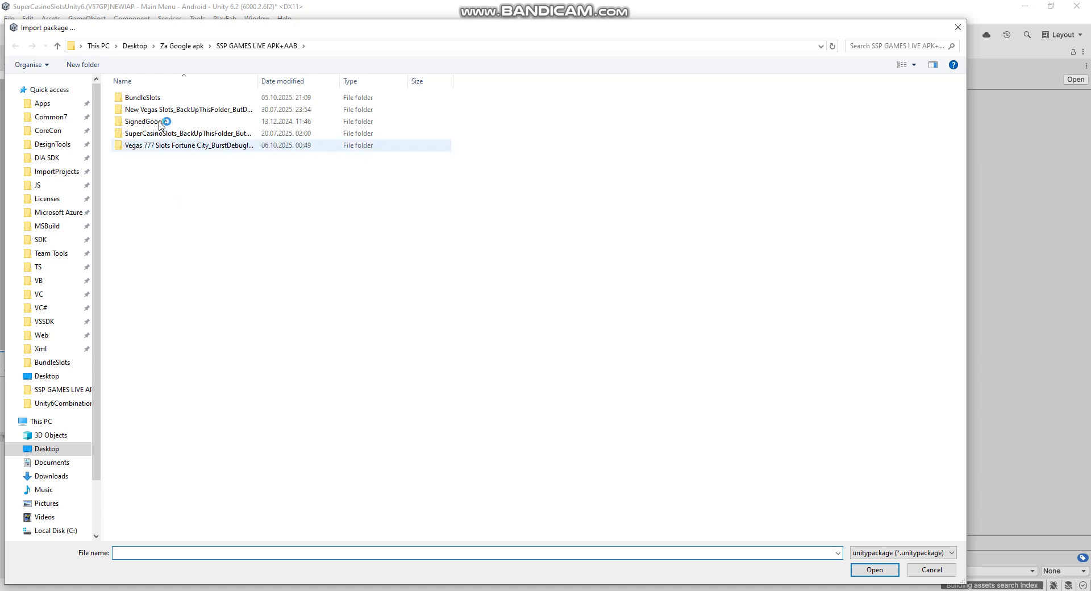
left_click(45, 378)
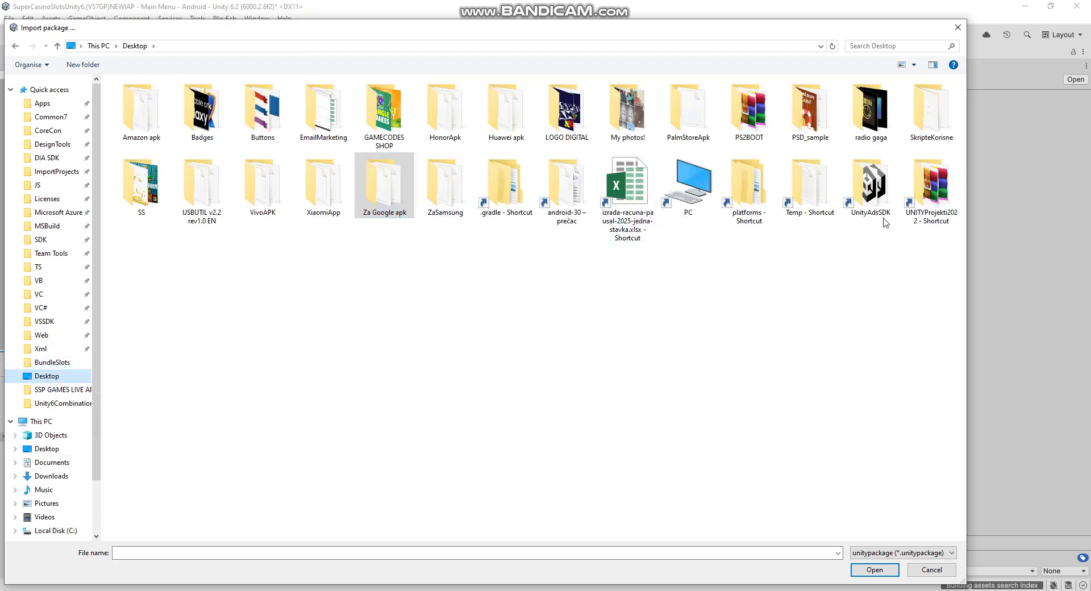
double_click(875, 187)
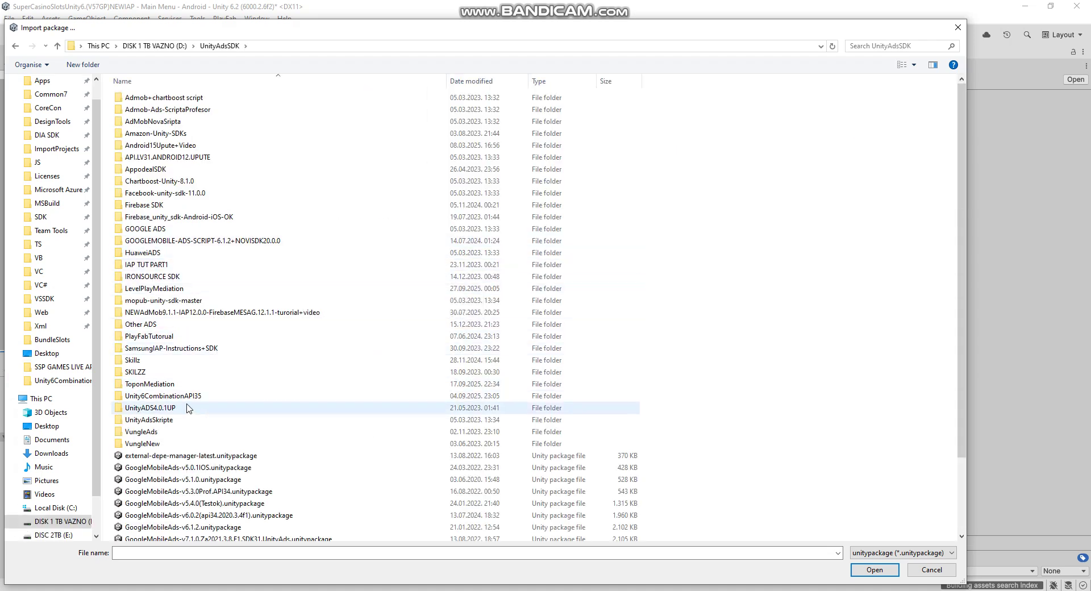
double_click(170, 396)
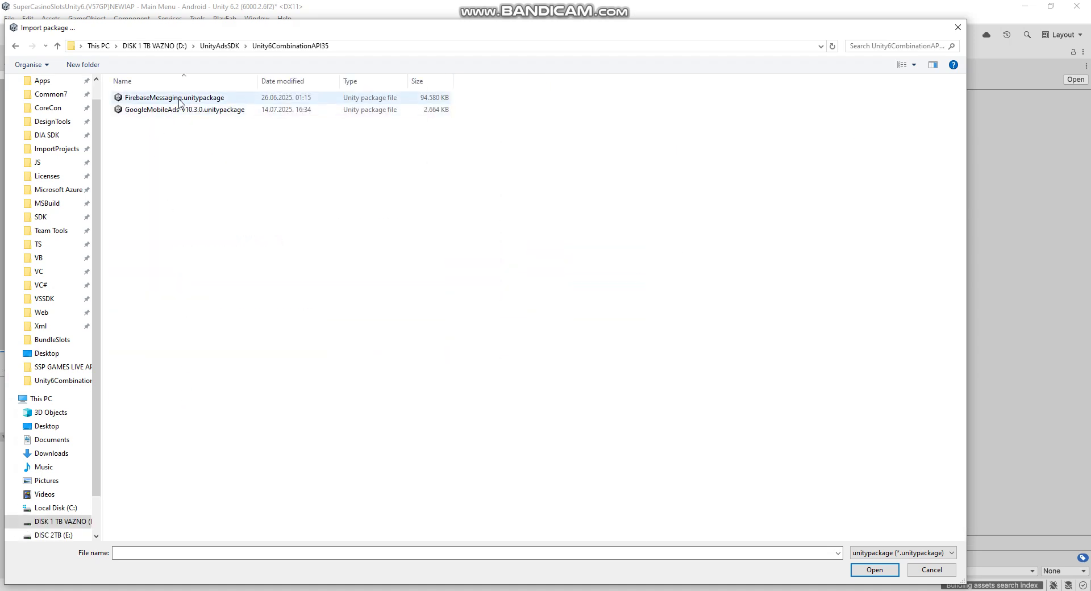
double_click(176, 97)
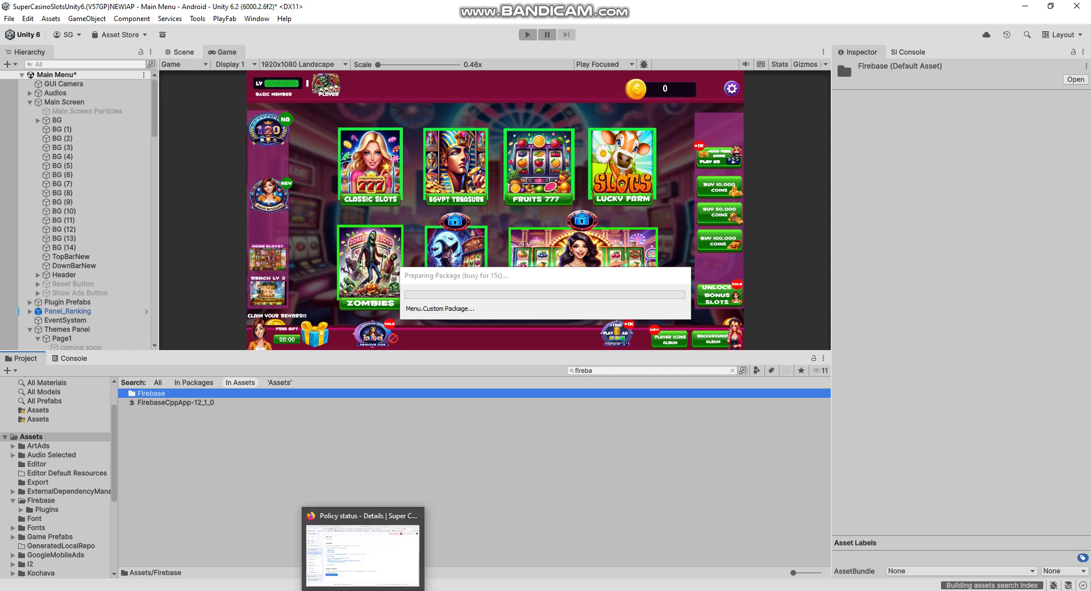
Step: Open version 58 in App bundle explorer and show the Memory page size detail
left_click(364, 546)
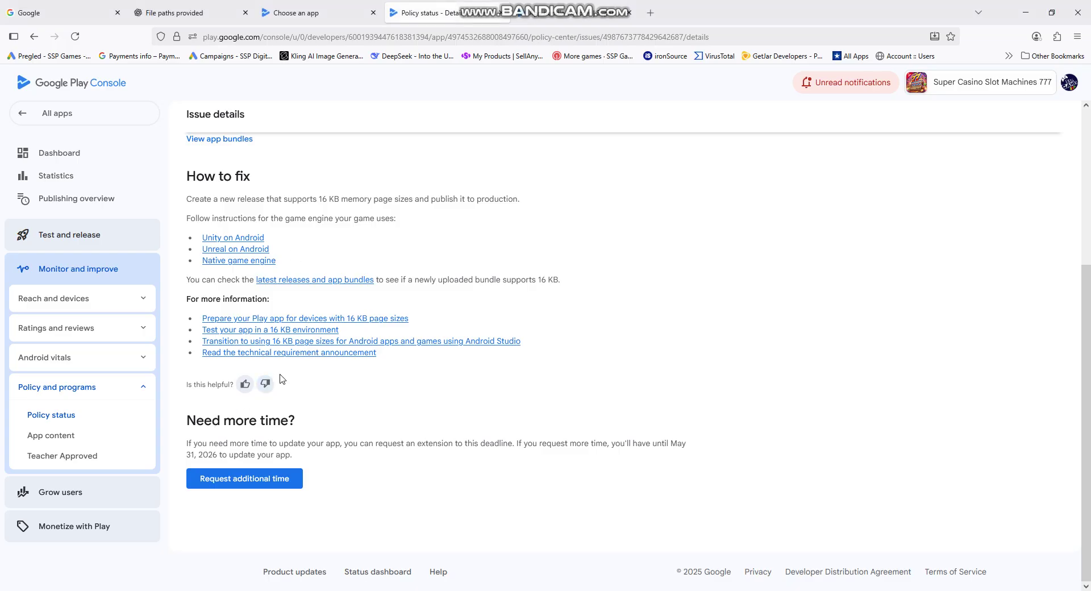
left_click(296, 284)
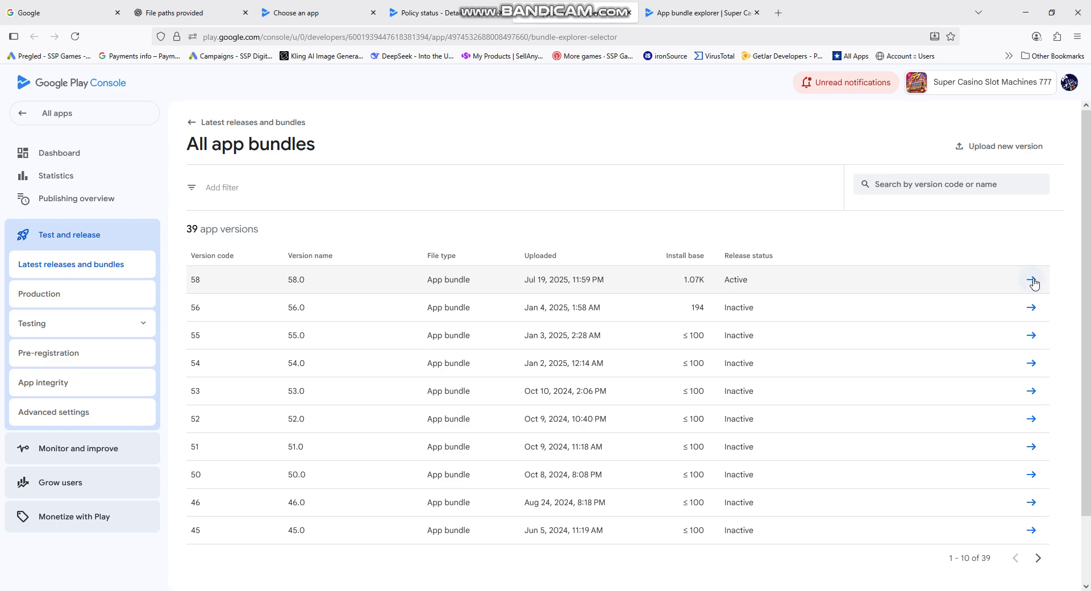
left_click(1035, 281)
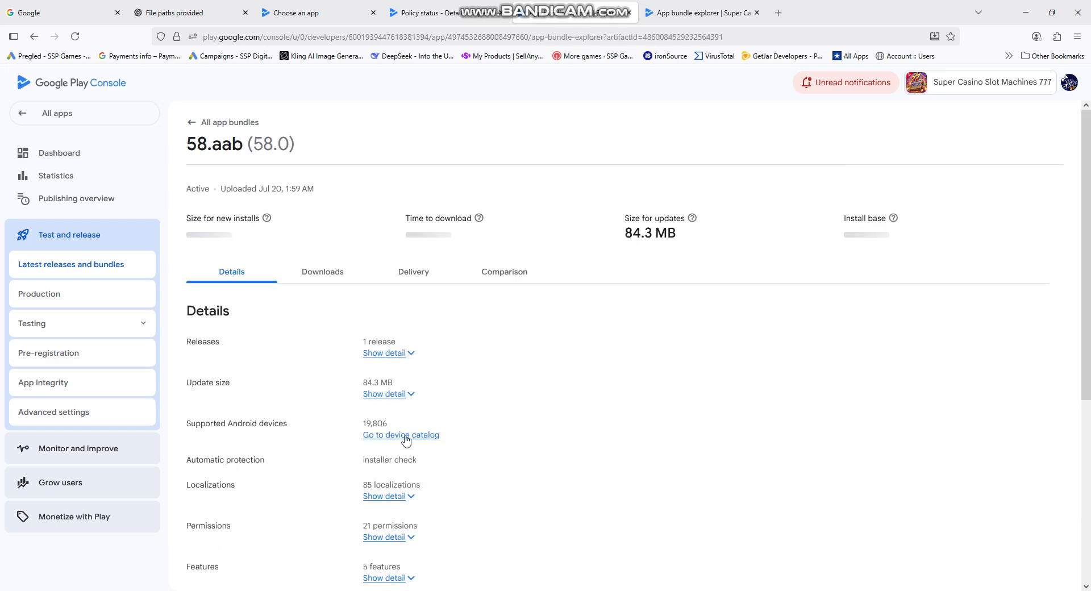
scroll(385, 470, "down", 5)
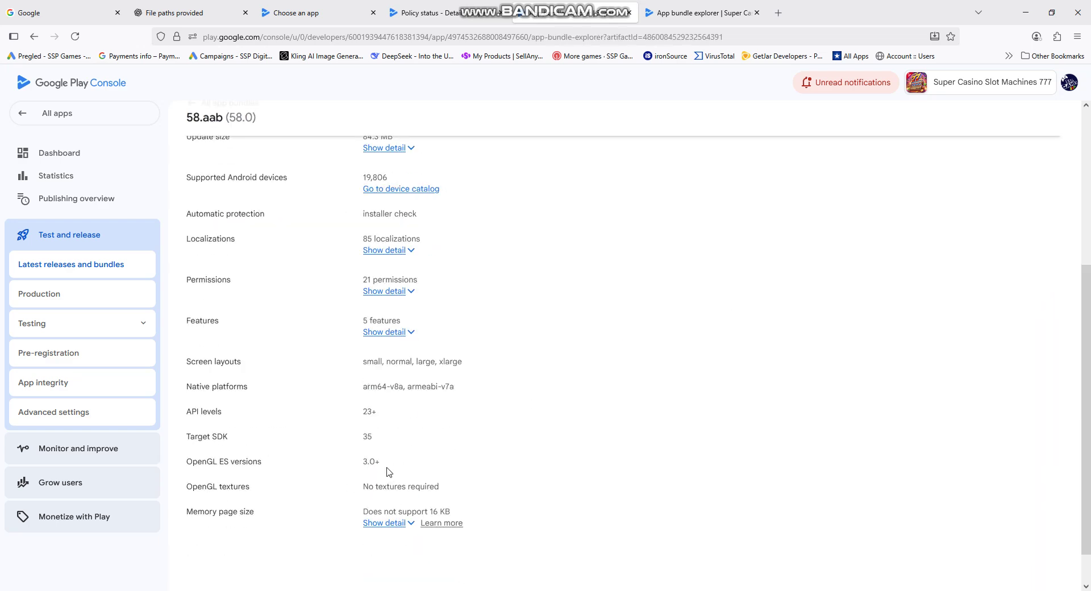
left_click(403, 524)
Step: Select the libFirebaseCppApp-12_1_0.so library path
scroll(500, 523, "down", 2)
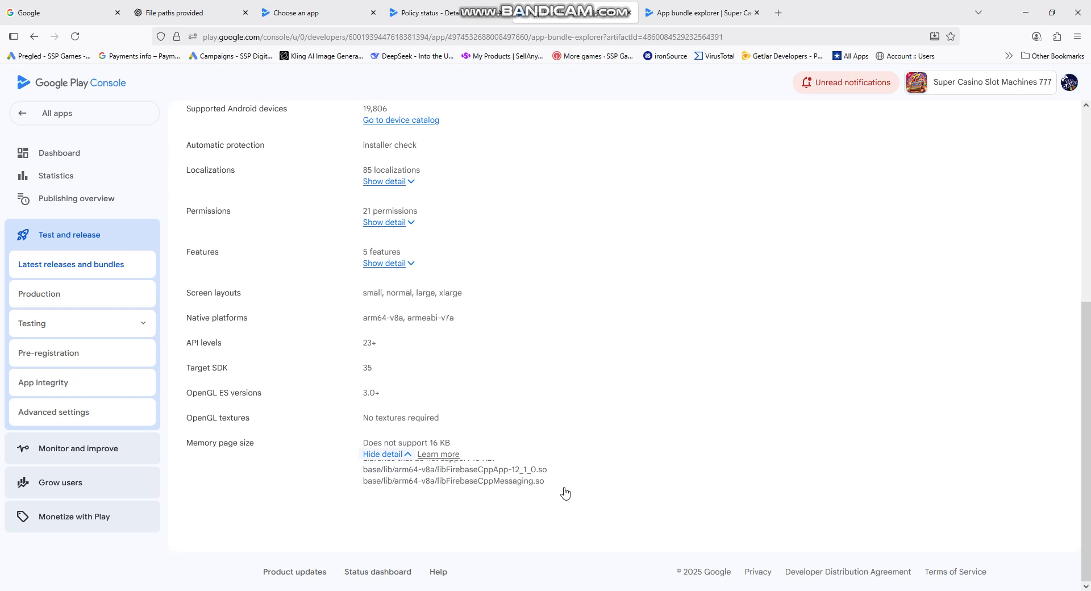
left_click_drag(564, 492, 385, 486)
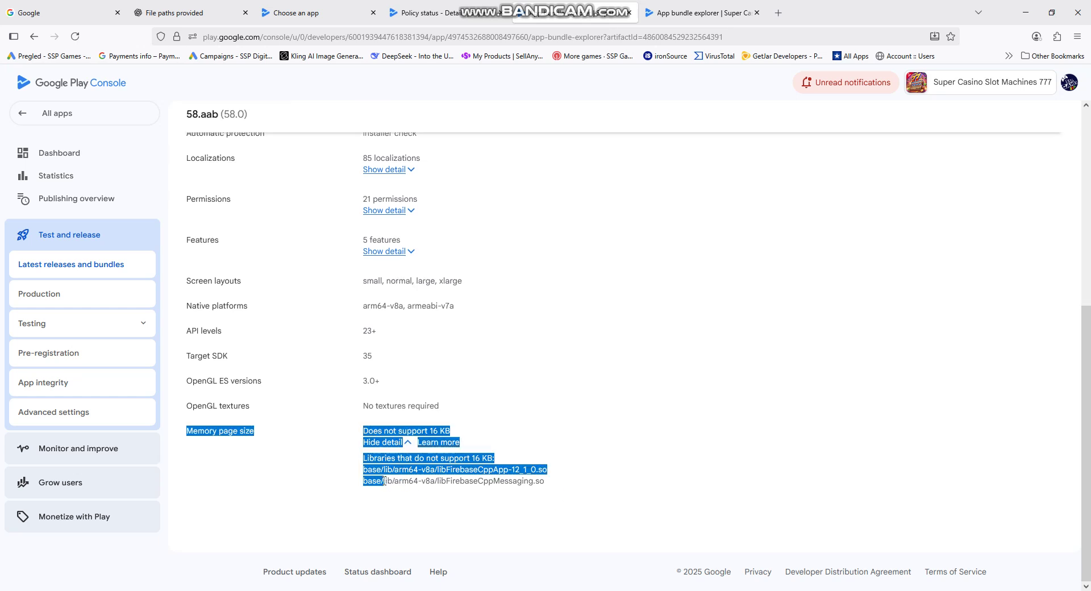
left_click(384, 481)
left_click_drag(368, 472, 551, 478)
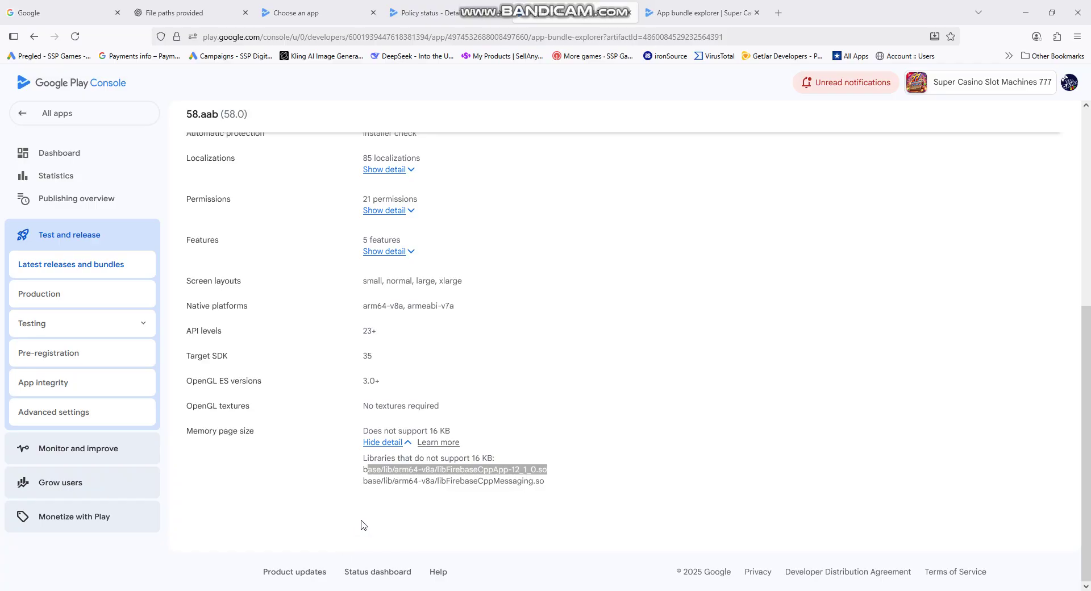
Step: Review the FirebaseMessaging file list in Unity and import the package
key("alt+Tab")
scroll(664, 418, "down", 9)
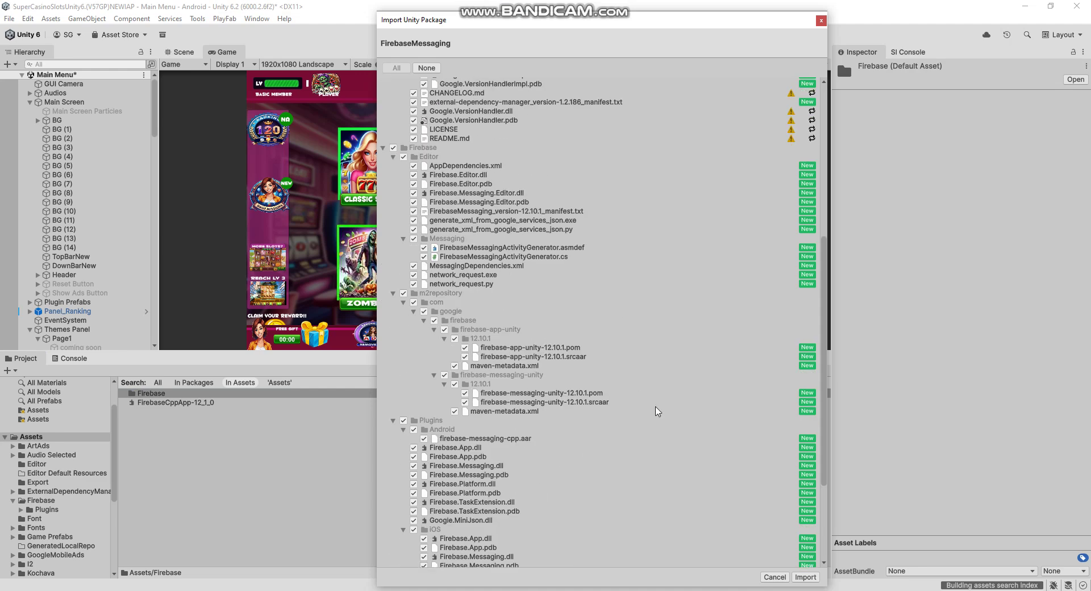
left_click(805, 577)
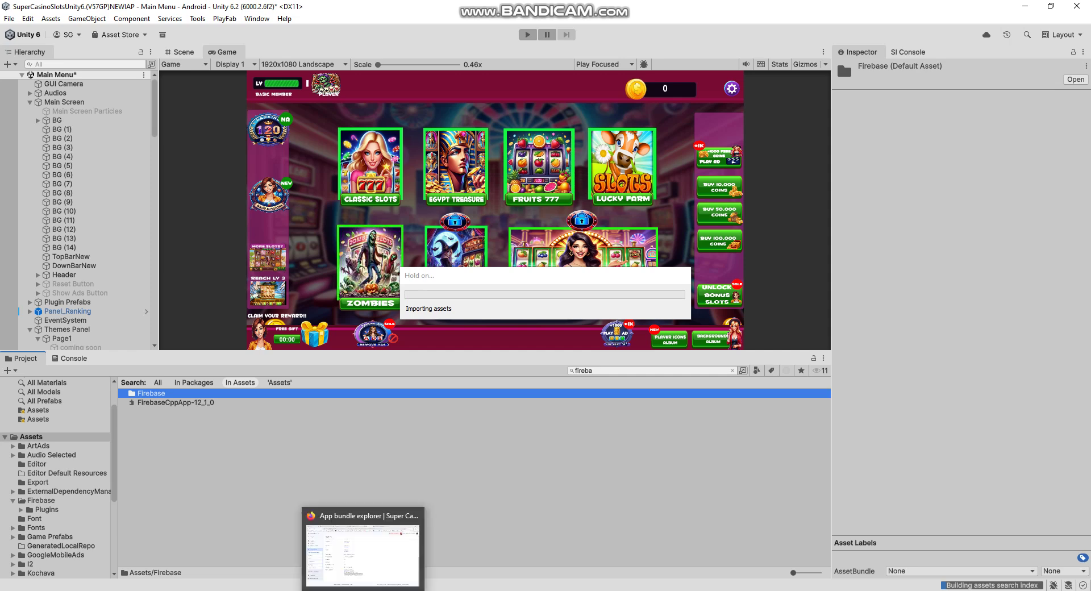
Step: From All apps, expand the 'recent policy violation addressed' notice in Unread notifications
left_click(363, 588)
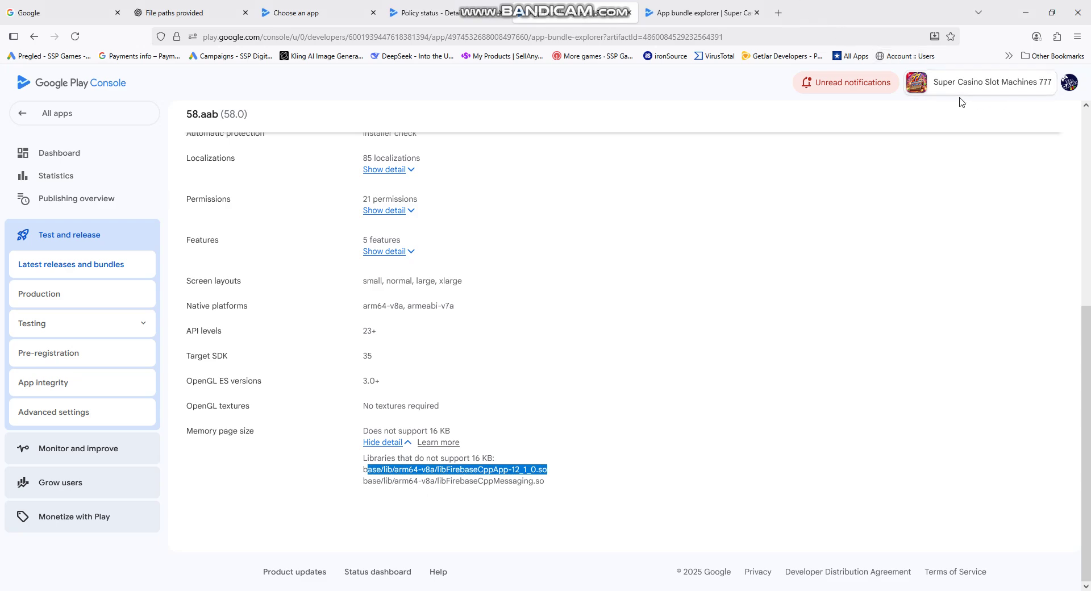
scroll(881, 118, "up", 1)
left_click(71, 115)
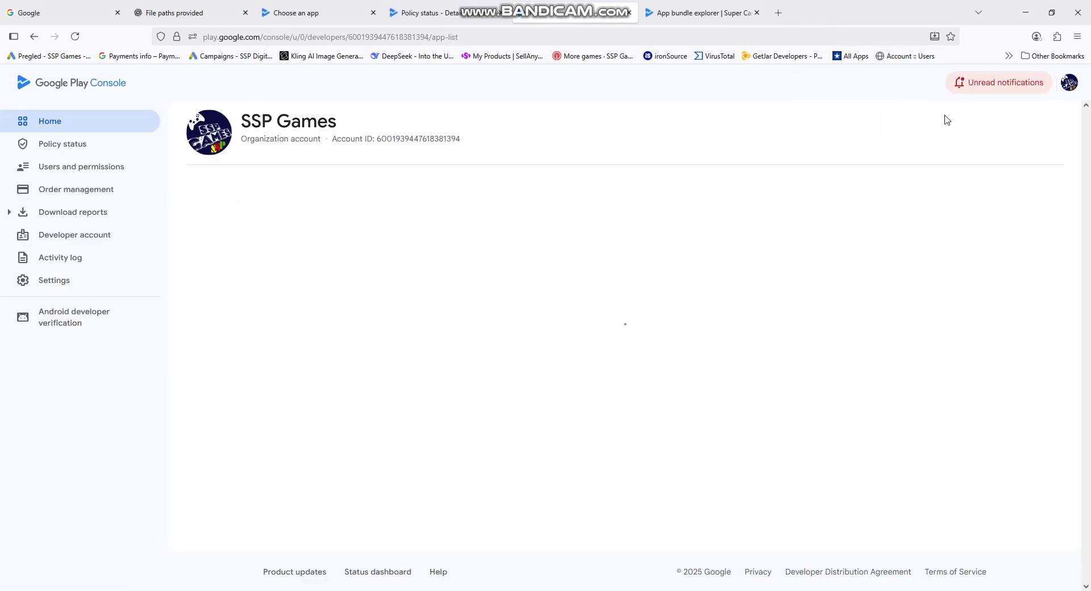
left_click(1024, 83)
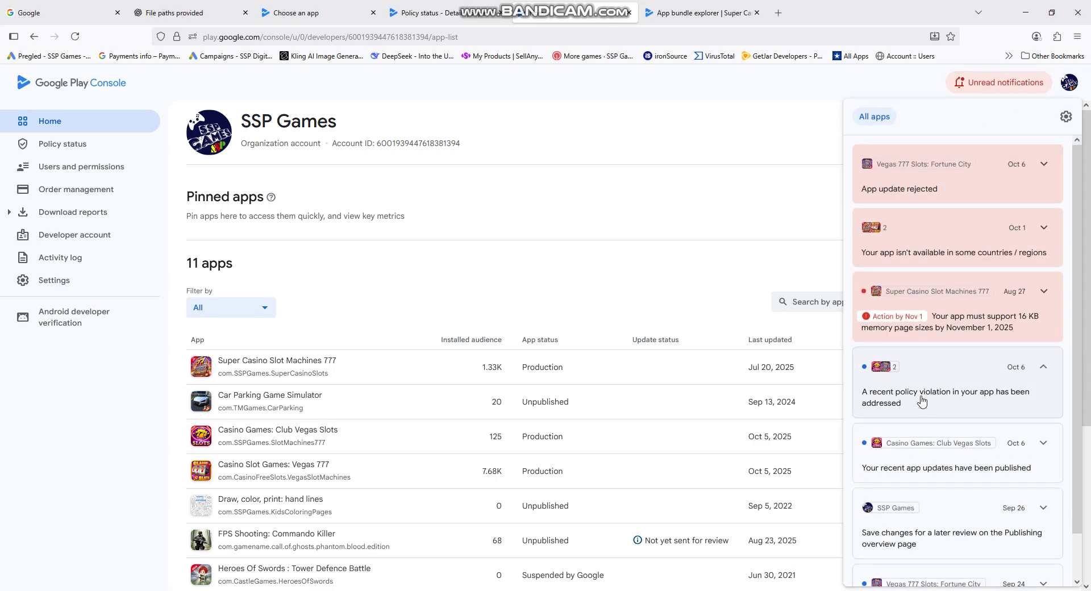
left_click(921, 401)
left_click_drag(958, 442, 888, 424)
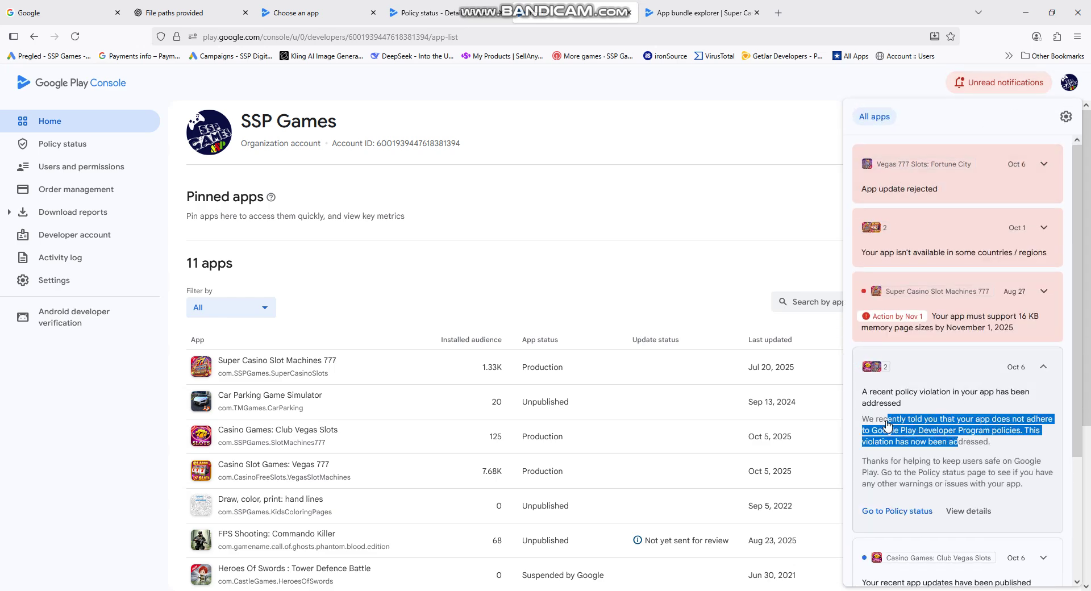
left_click(872, 405)
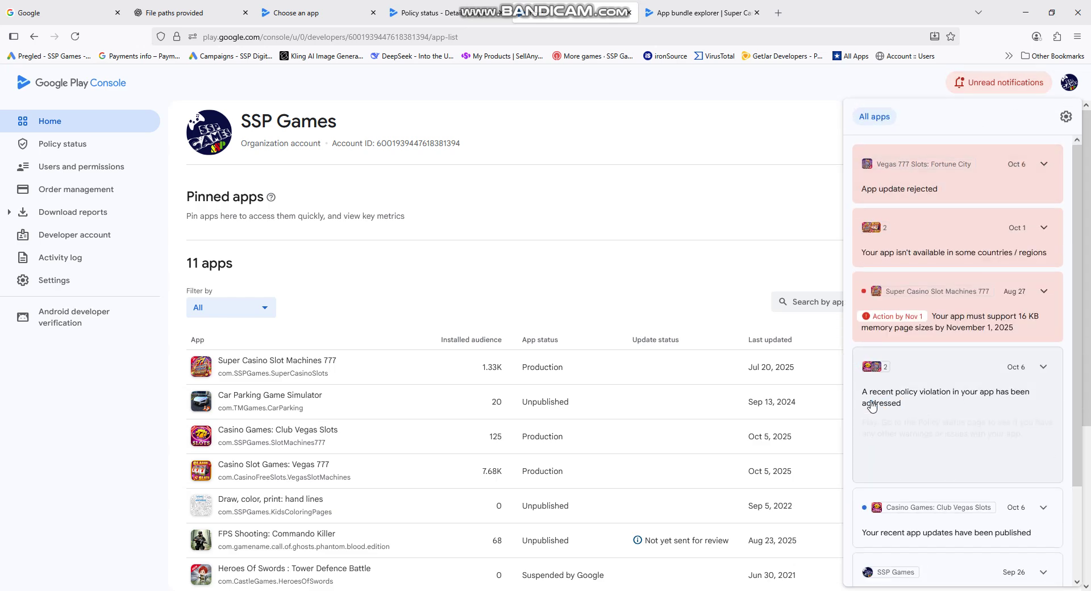
left_click(905, 393)
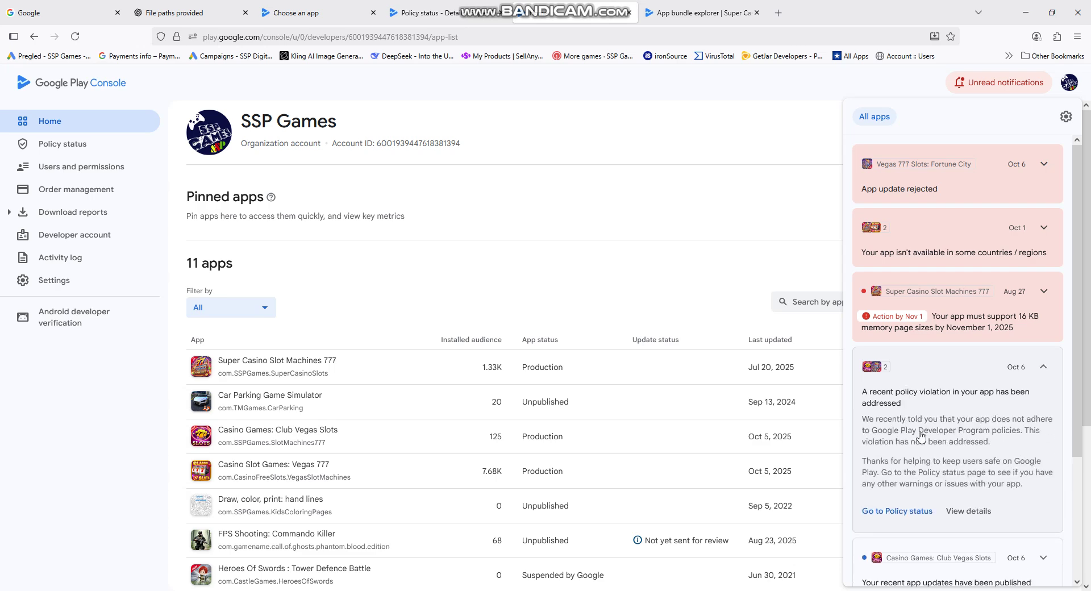
Step: View Club Vegas Slots' 16 KB page size issue, marked Violation fixed on Oct 5, 2025
left_click(960, 514)
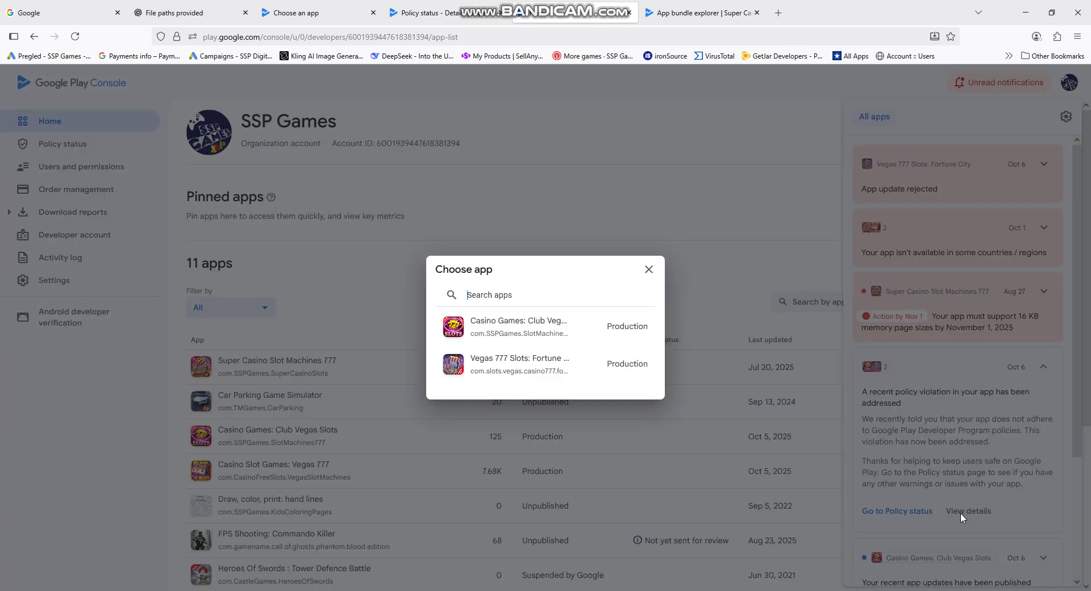
left_click(555, 332)
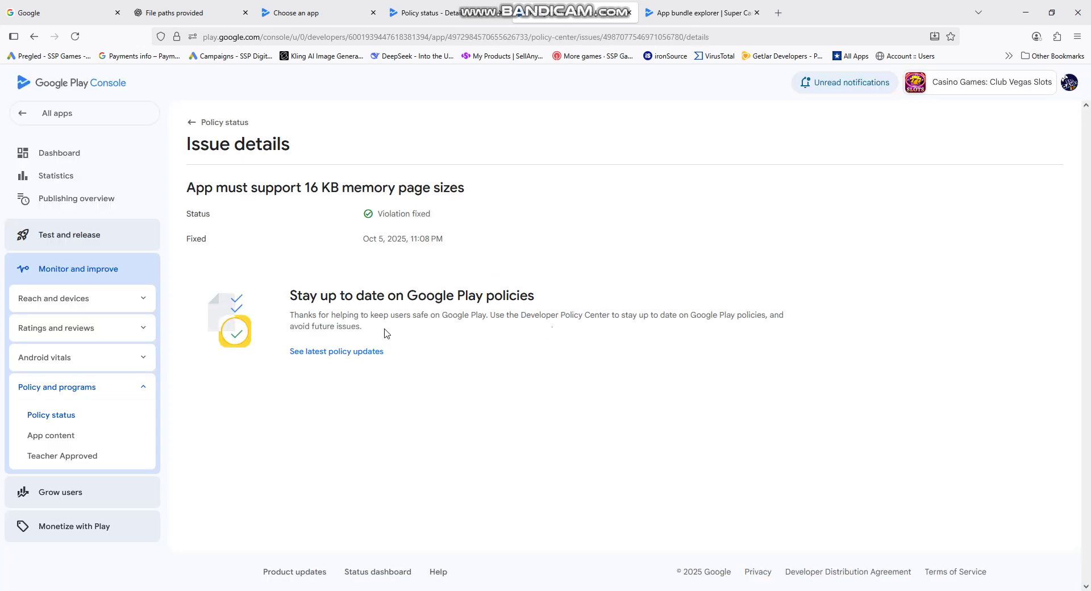
left_click_drag(429, 219, 201, 193)
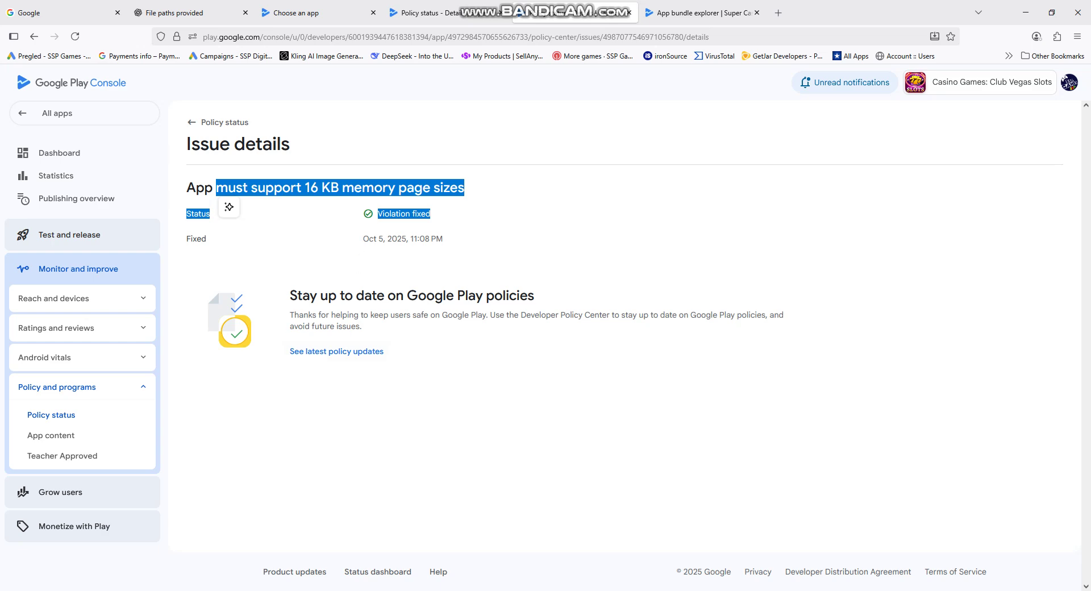
key("alt+Tab")
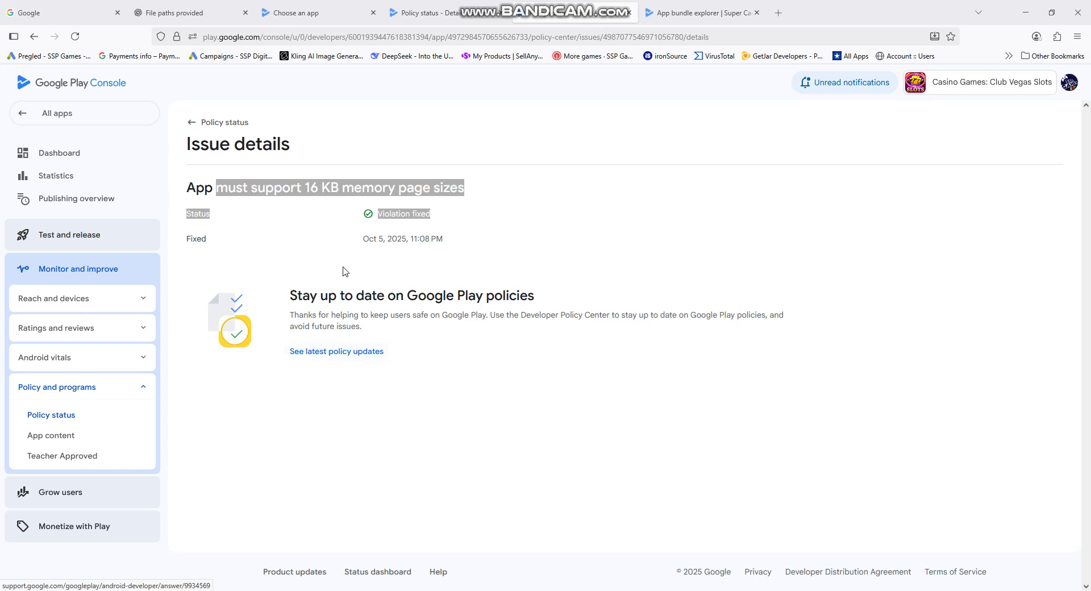
left_click(246, 210)
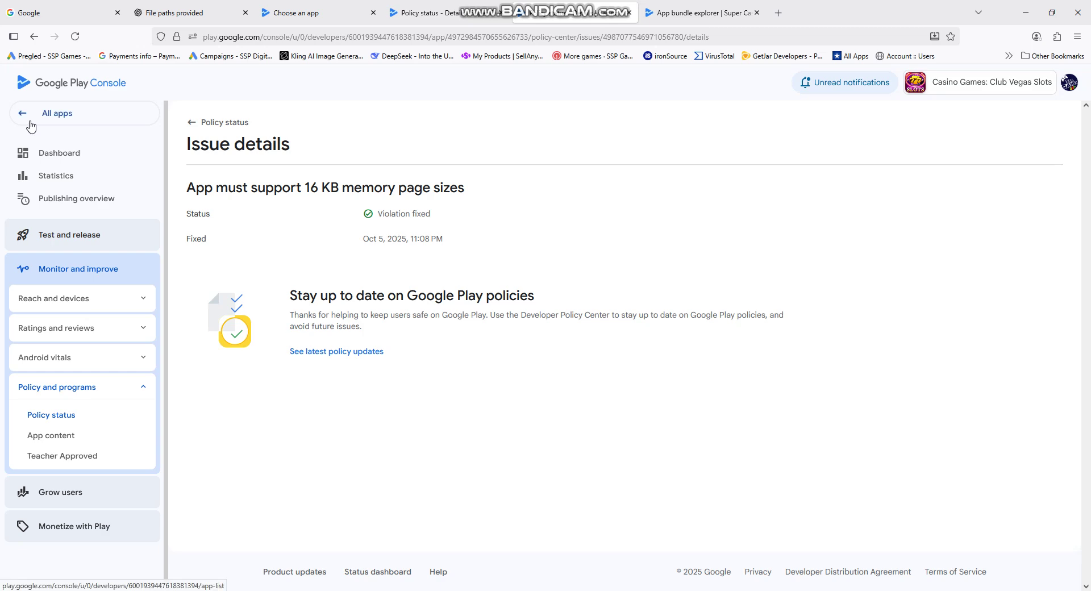
Step: Review Club Vegas Slots' simulated gambling market restrictions issue in Policy status, then go back
left_click(57, 115)
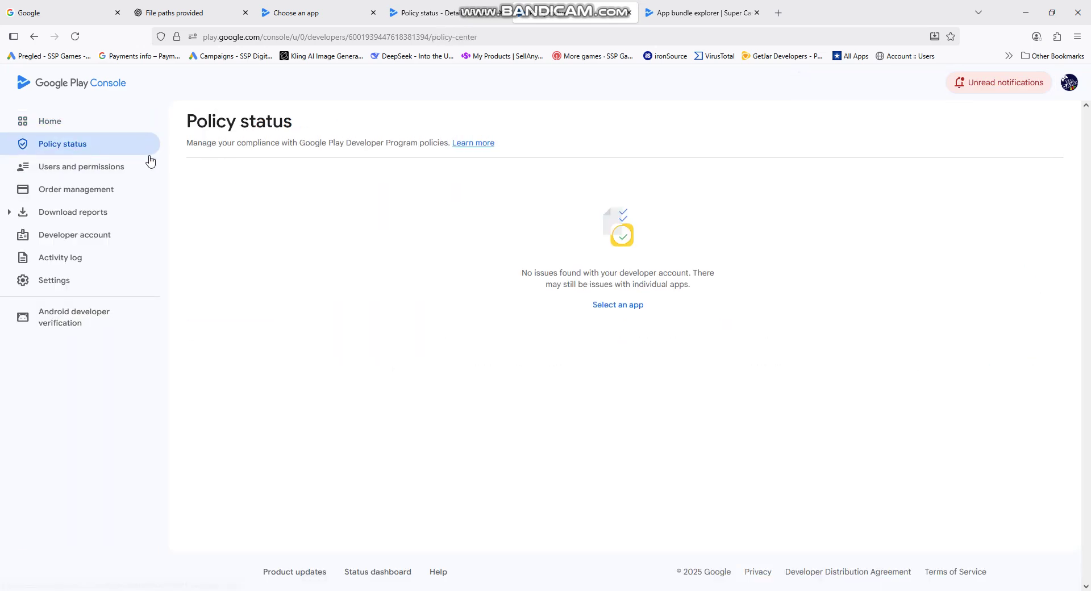
left_click(630, 308)
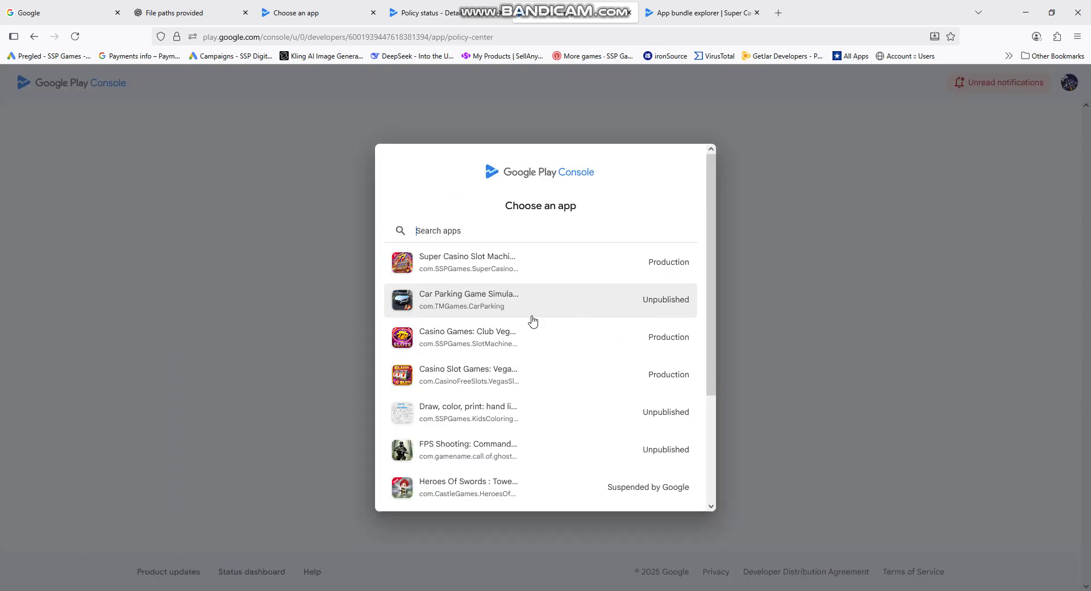
left_click(490, 347)
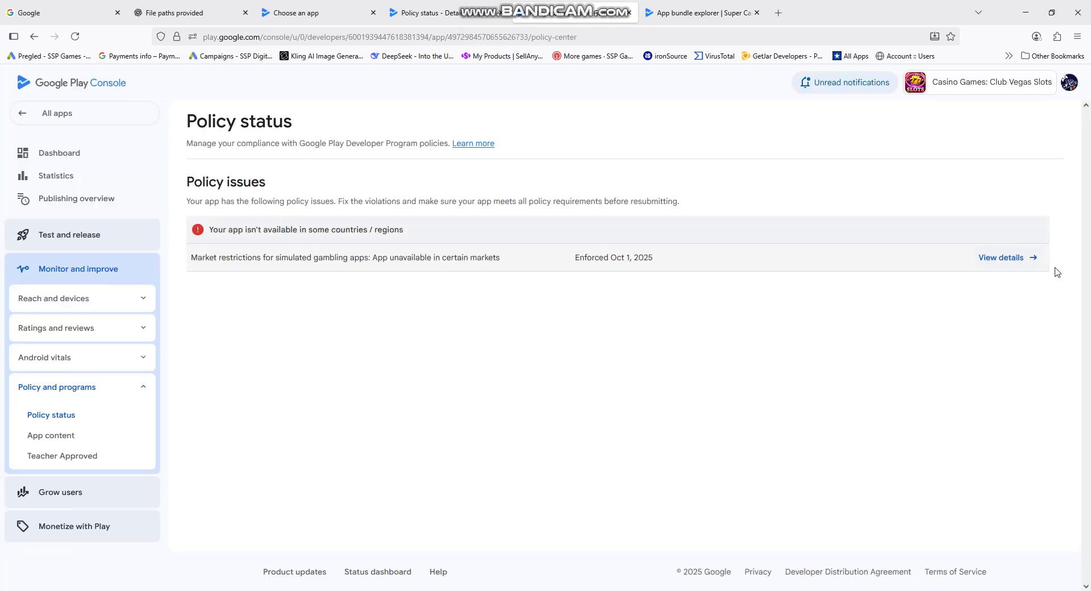
left_click(1031, 259)
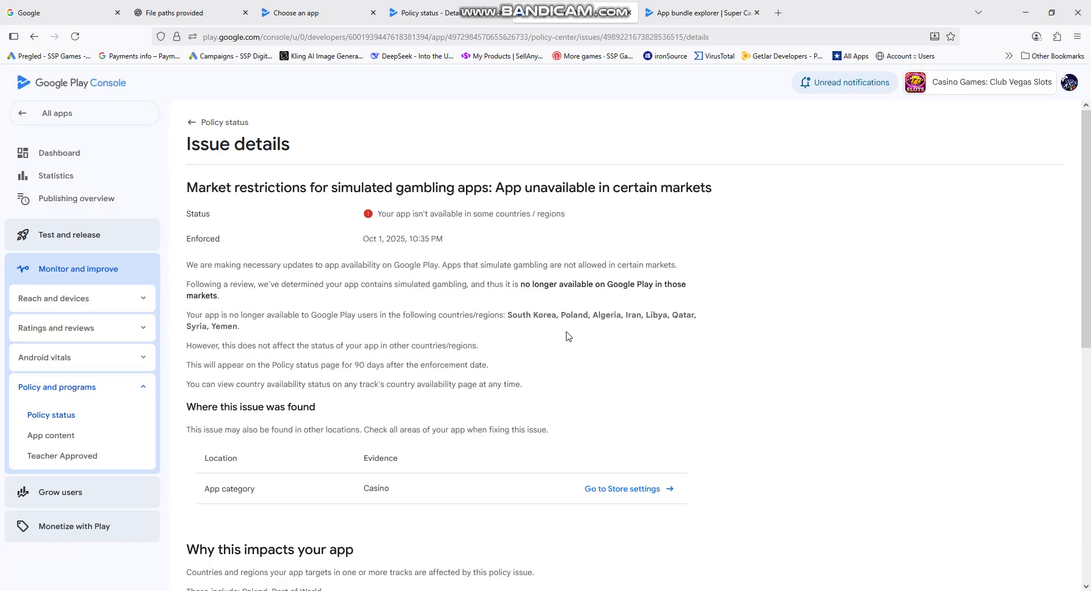
scroll(567, 341, "down", 5)
scroll(569, 347, "down", 4)
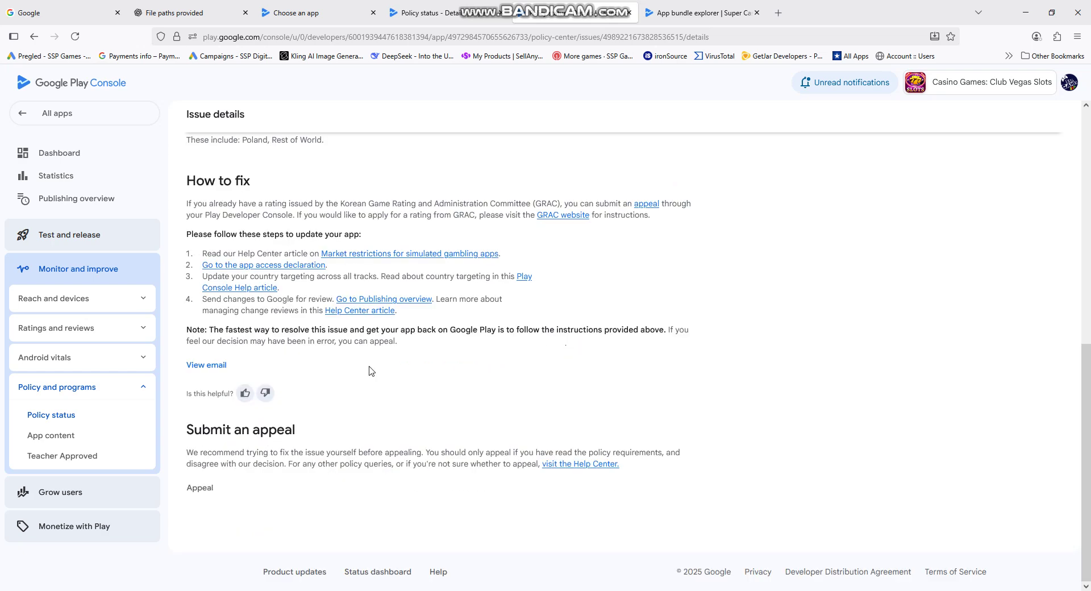
scroll(244, 357, "up", 1)
scroll(244, 357, "up", 2)
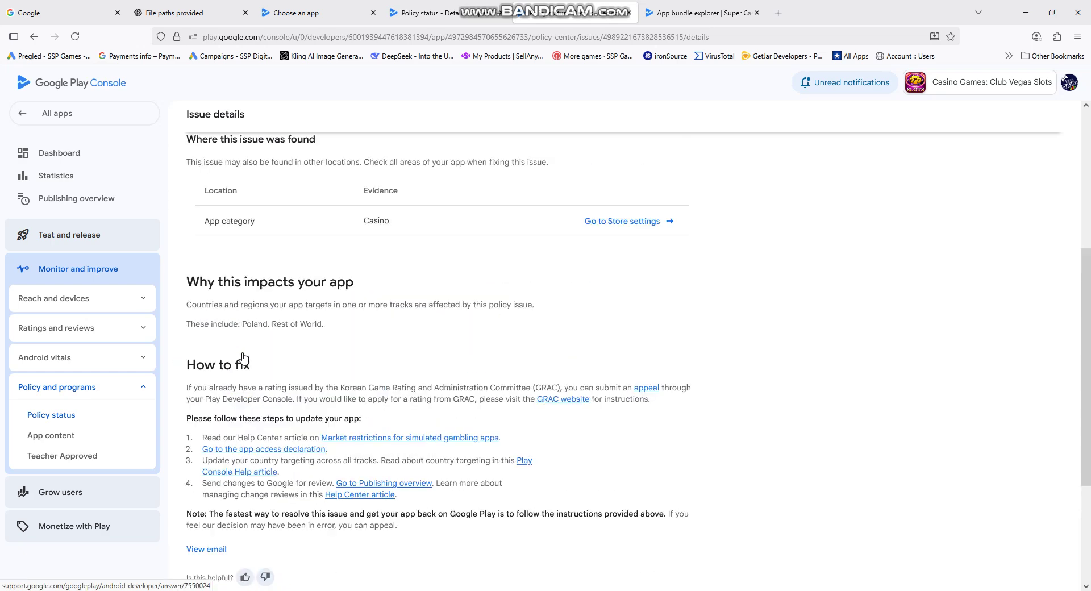
scroll(245, 355, "up", 2)
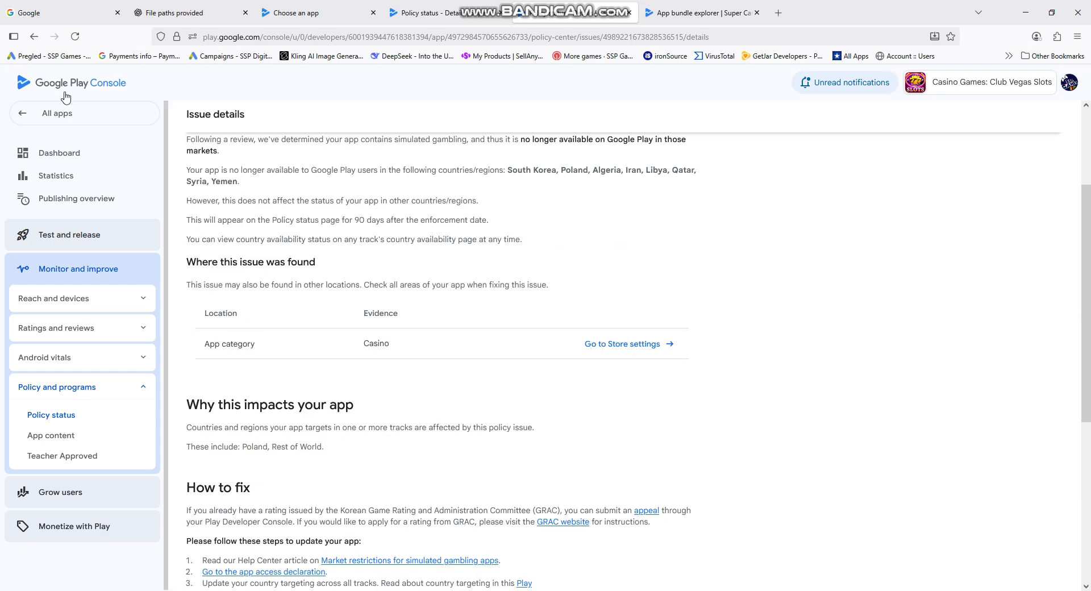
left_click(33, 37)
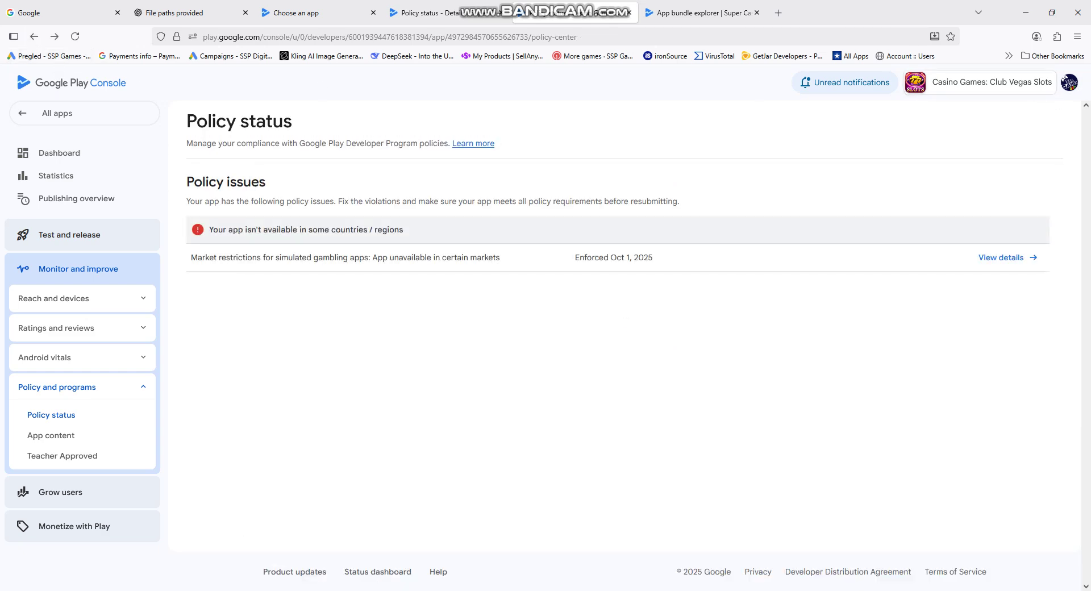
Step: In Unity, accept the version handler's suggested changes after the FirebaseMessaging import
left_click(383, 547)
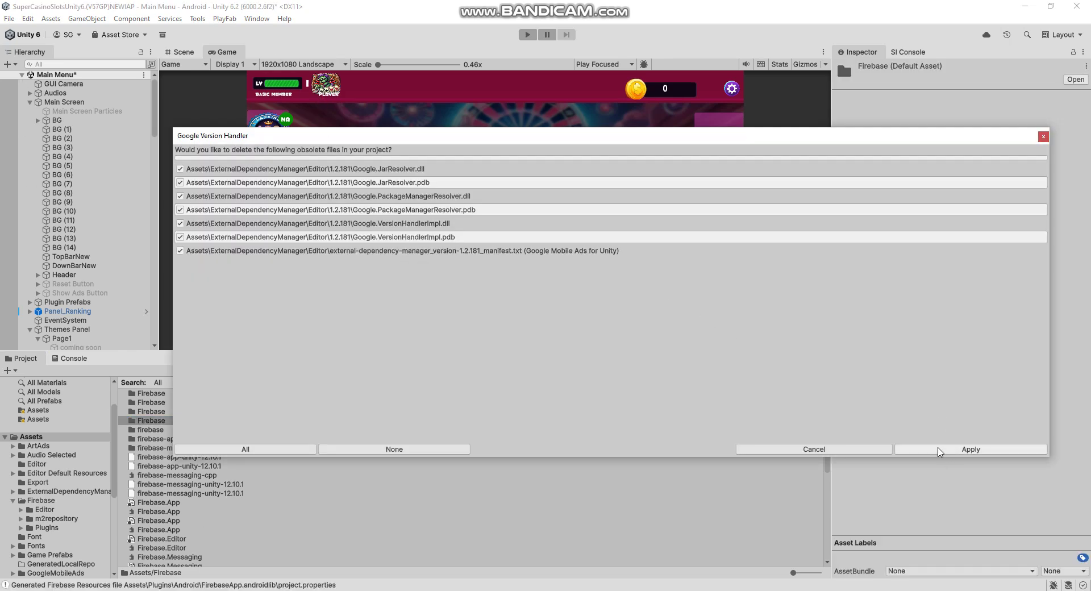
left_click(954, 448)
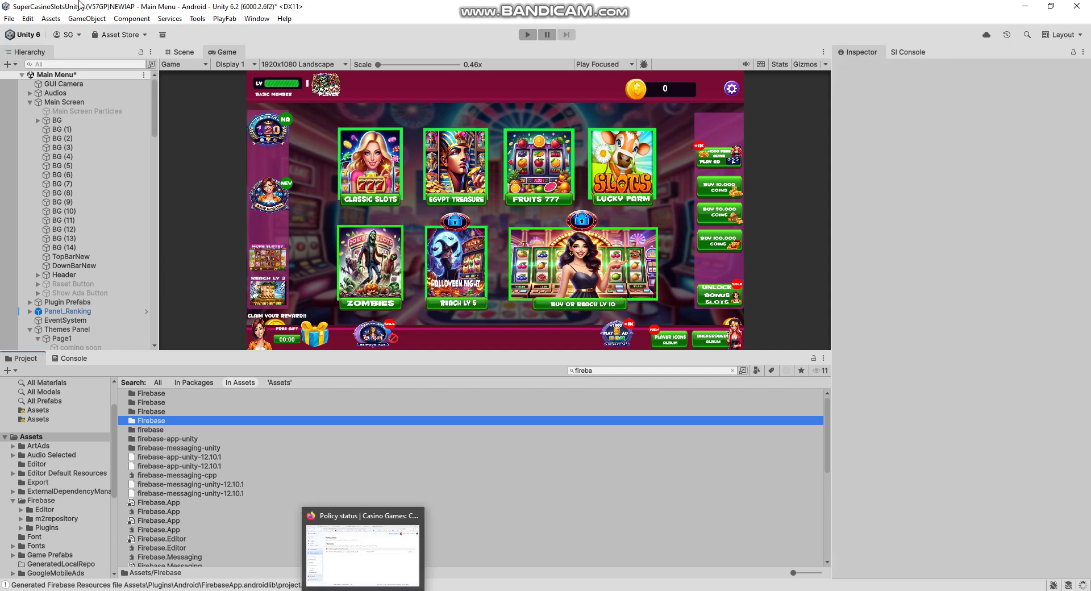
Step: Review project packages in the Package Manager and update In App Purchasing from 4.13.0 to 5.0.1
left_click(257, 18)
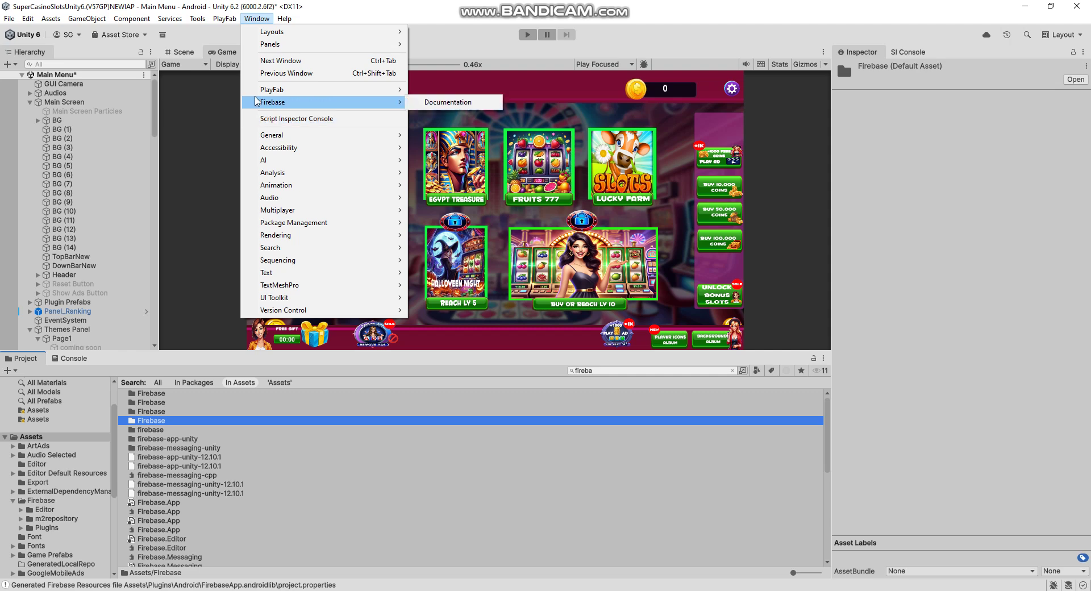
mouse_move(294, 222)
left_click(436, 222)
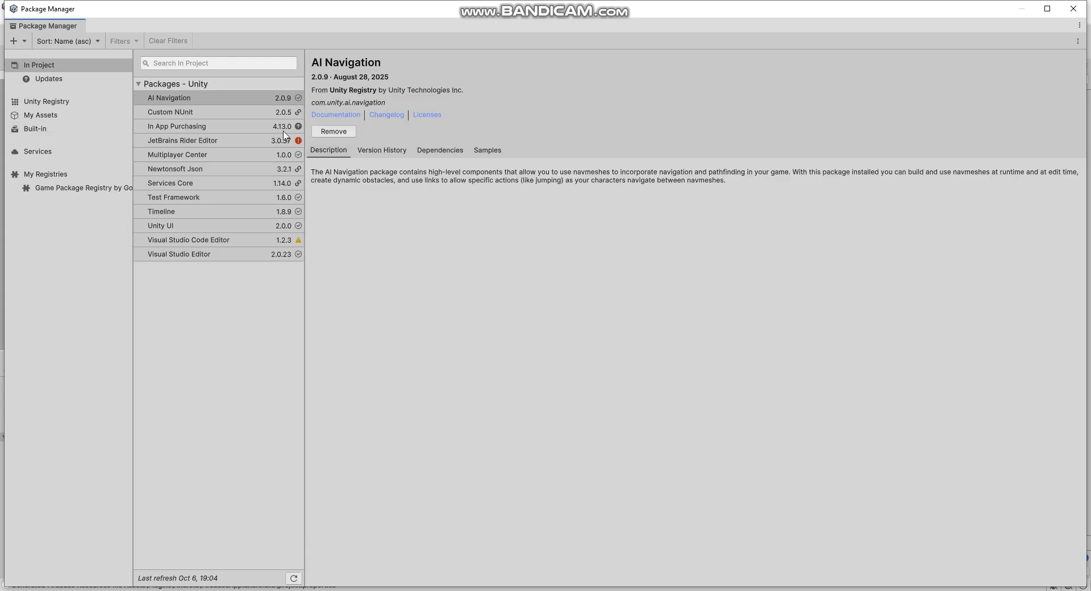
left_click(206, 146)
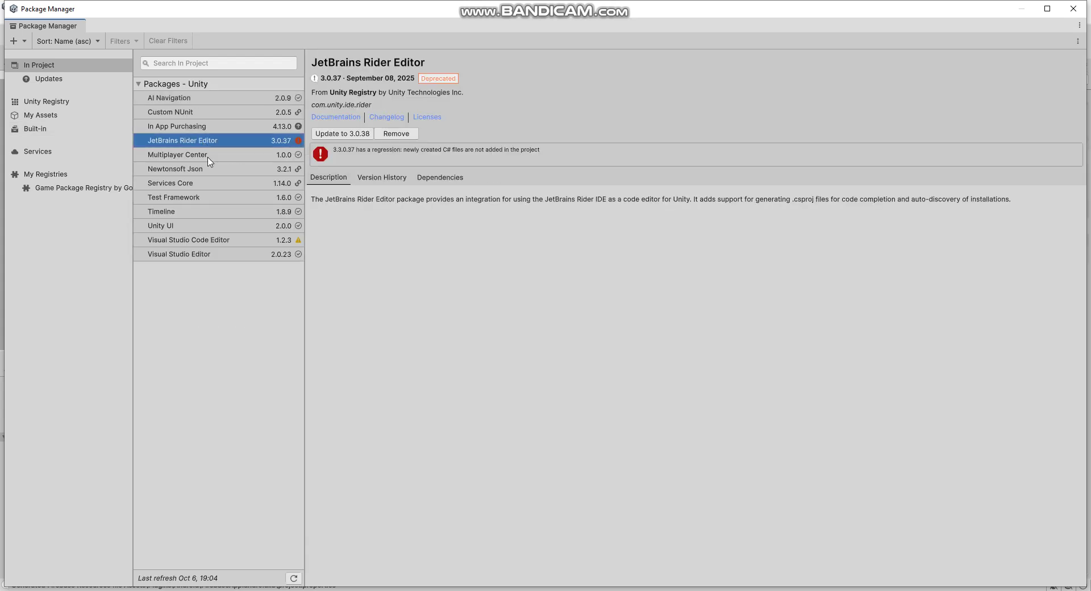
left_click(208, 159)
left_click(210, 145)
left_click(216, 127)
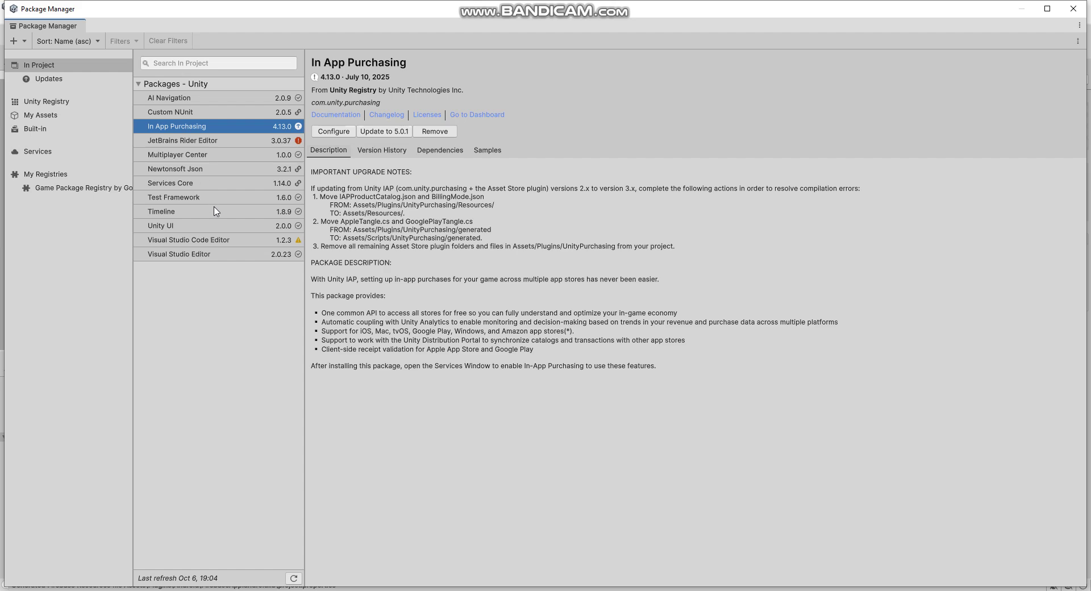
left_click(193, 186)
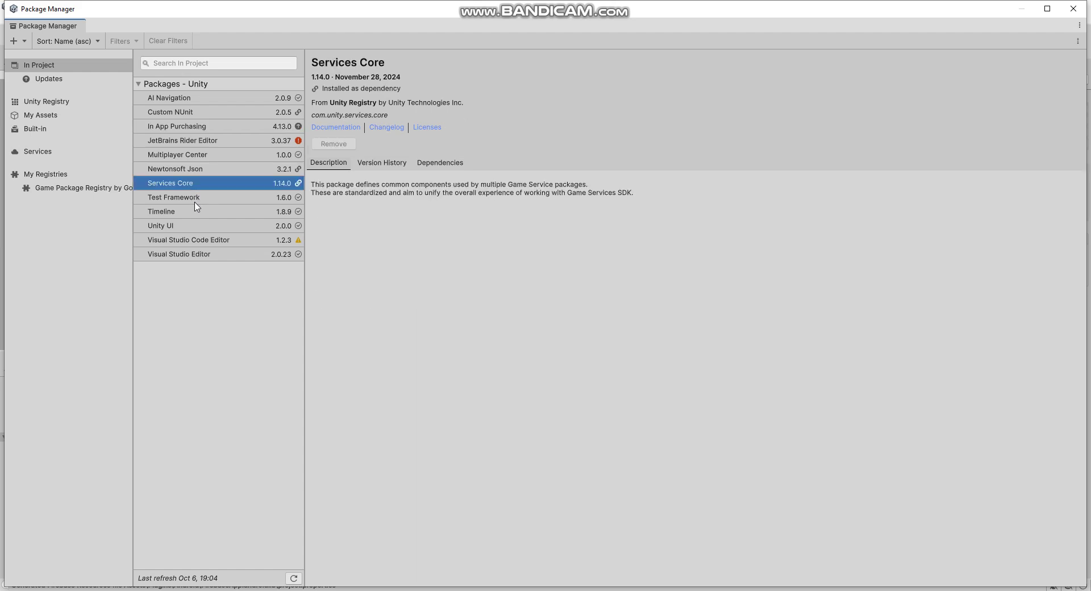
left_click(181, 127)
left_click(384, 132)
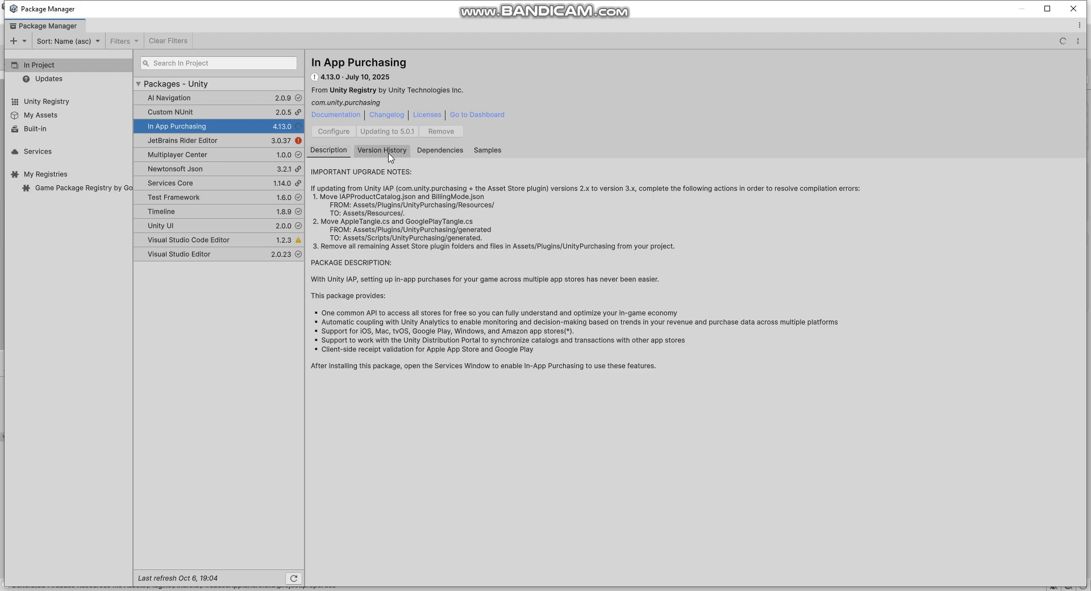
mouse_move(384, 132)
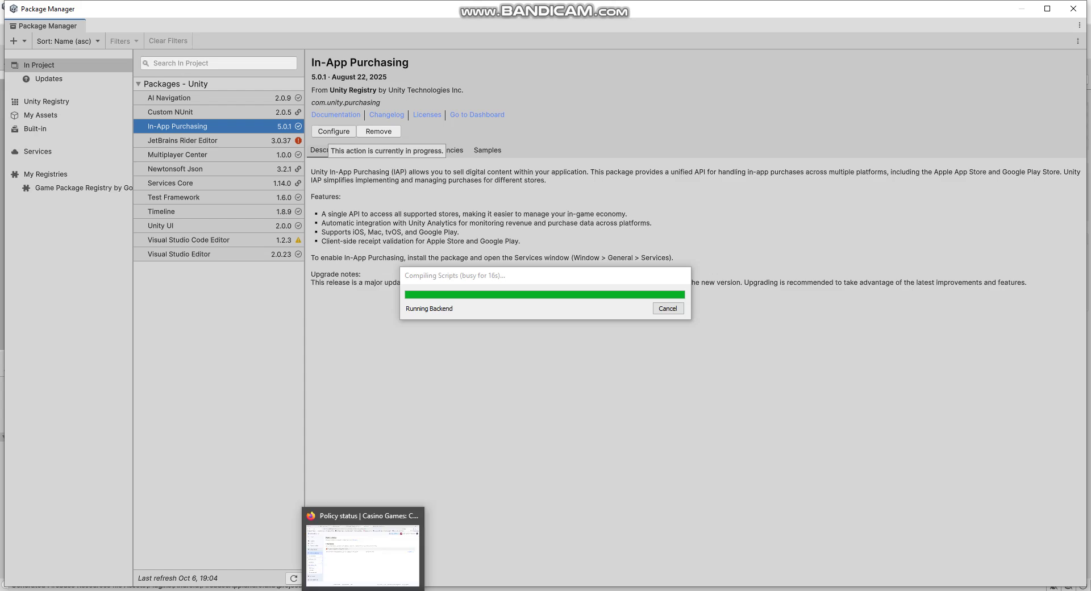
Step: Switch to Super Casino Slot Machines 777 and show bundle 58's libraries lacking 16 KB support
left_click(363, 548)
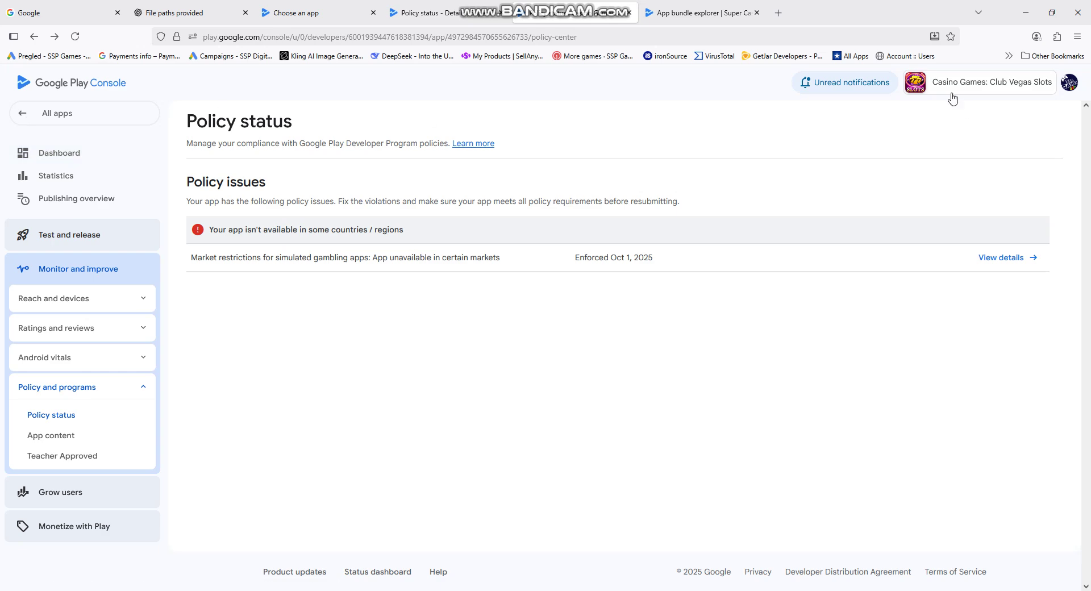
left_click(953, 98)
left_click(926, 143)
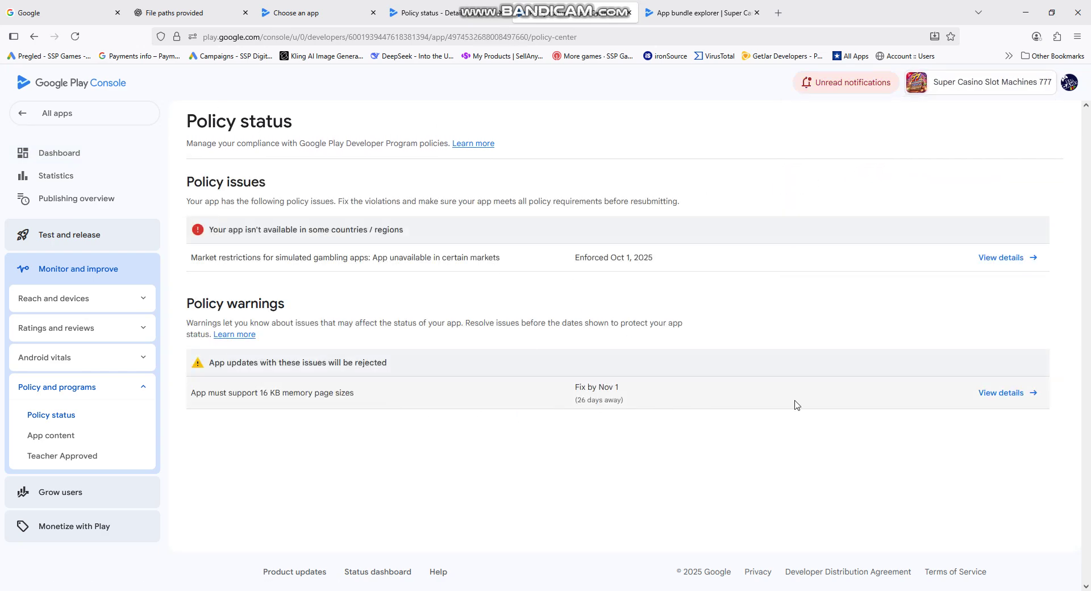
left_click(1003, 393)
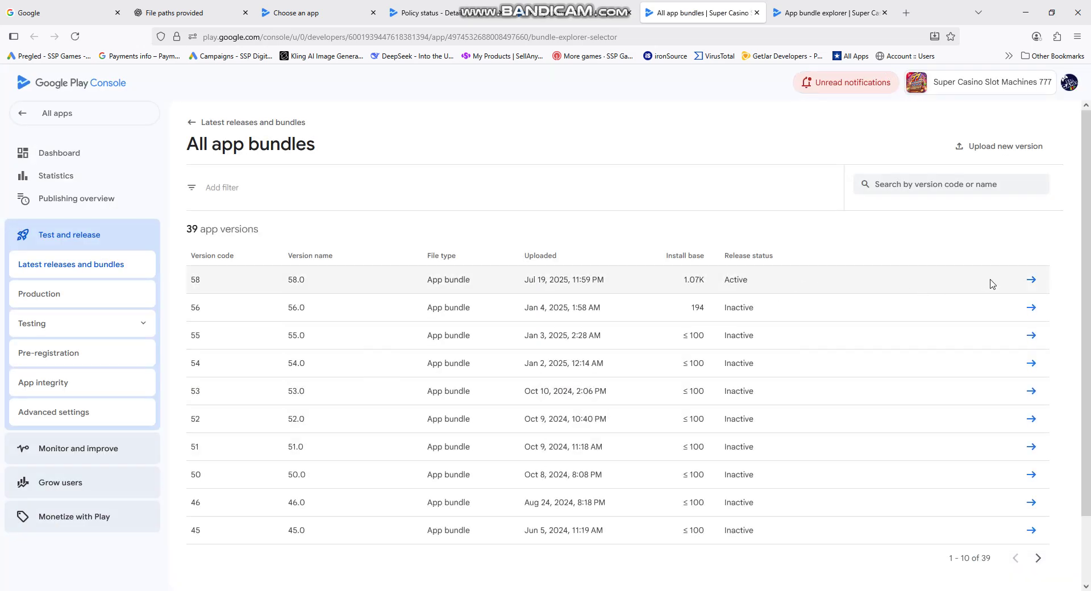
left_click(1032, 280)
scroll(580, 443, "down", 5)
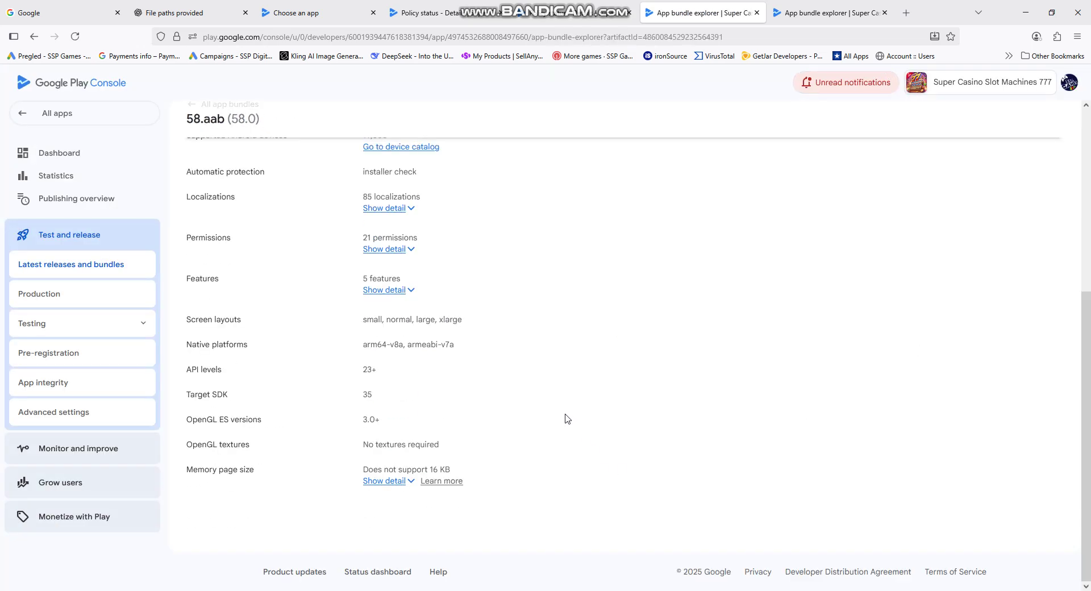
left_click(393, 485)
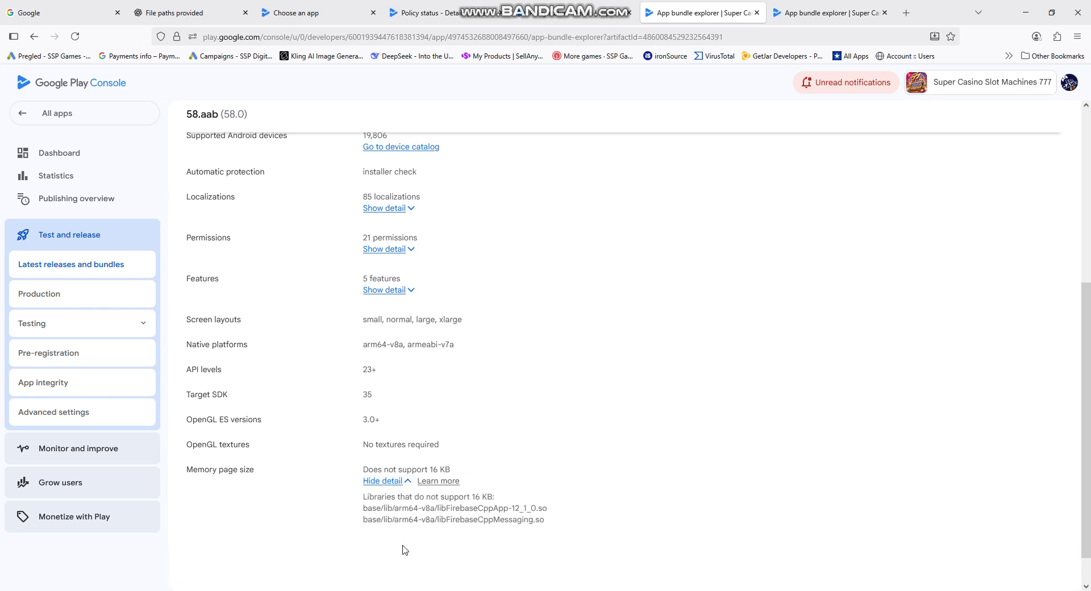
Step: Close the Package Manager and check the firebase-messaging-unity and firebase-app-unity 12.10.1 files
left_click_drag(514, 508, 547, 509)
key("alt+Tab")
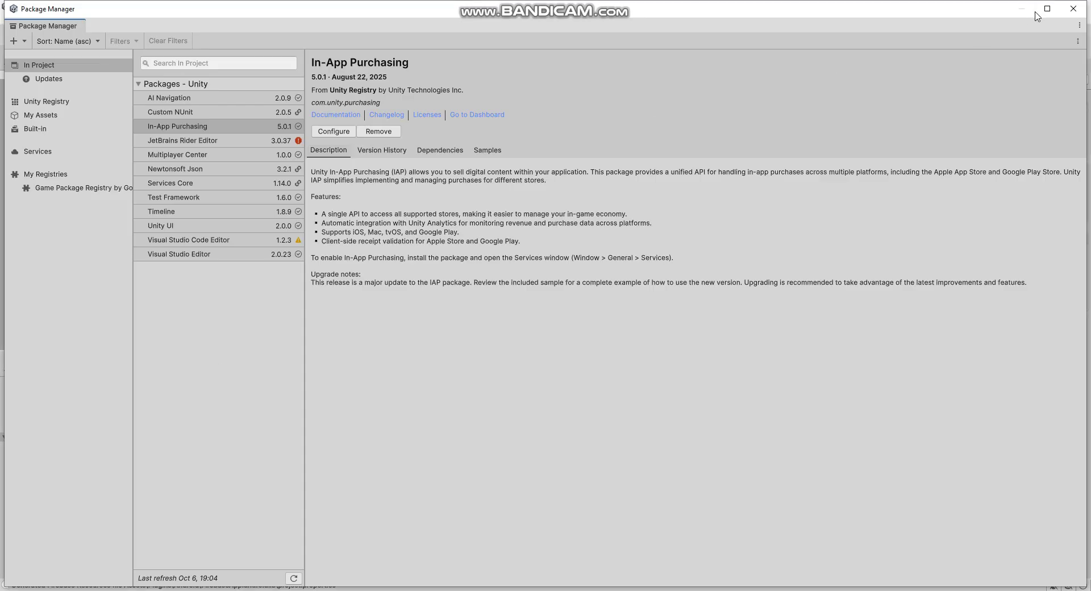
left_click(1073, 9)
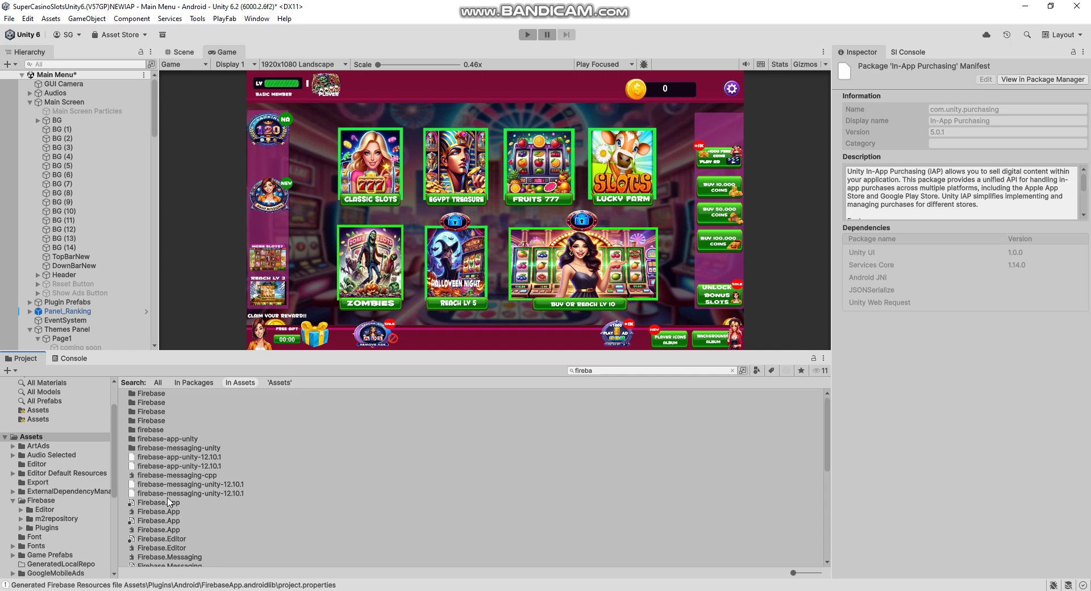
left_click(206, 494)
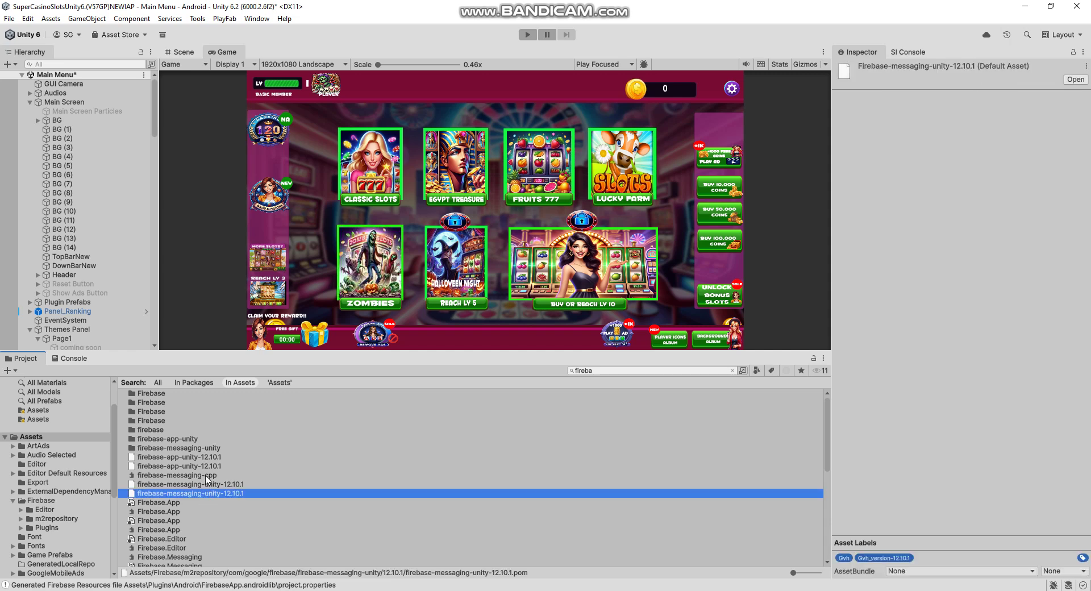
left_click(201, 467)
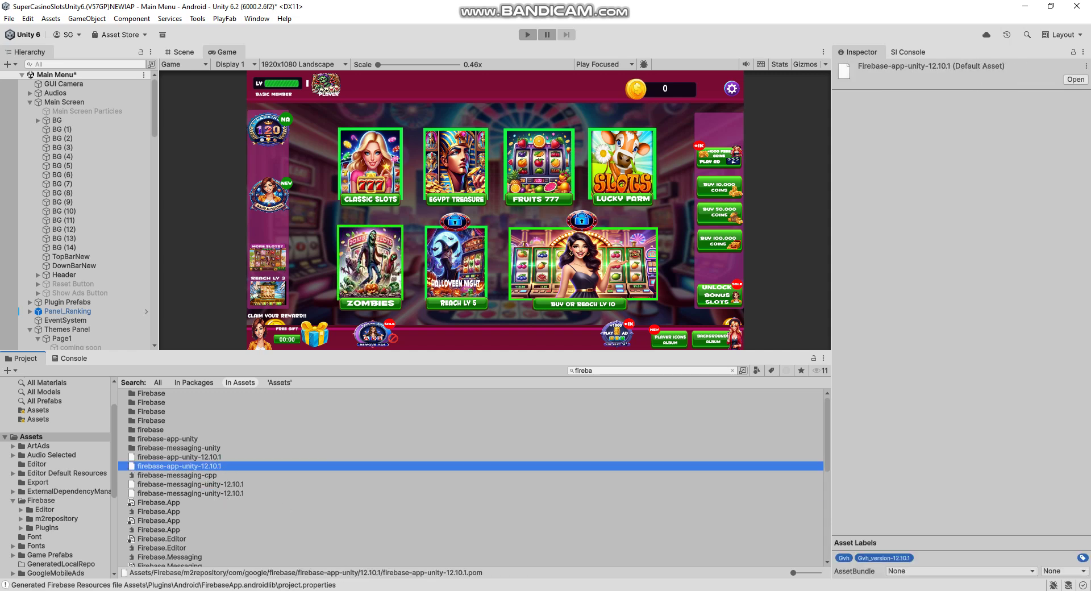
Step: Compare the bundle's Firebase library version with Unity's Firebase.App and firebase-messaging-unity 12.10.1 assets
key("alt+Tab")
left_click(515, 510)
left_click_drag(525, 508, 544, 509)
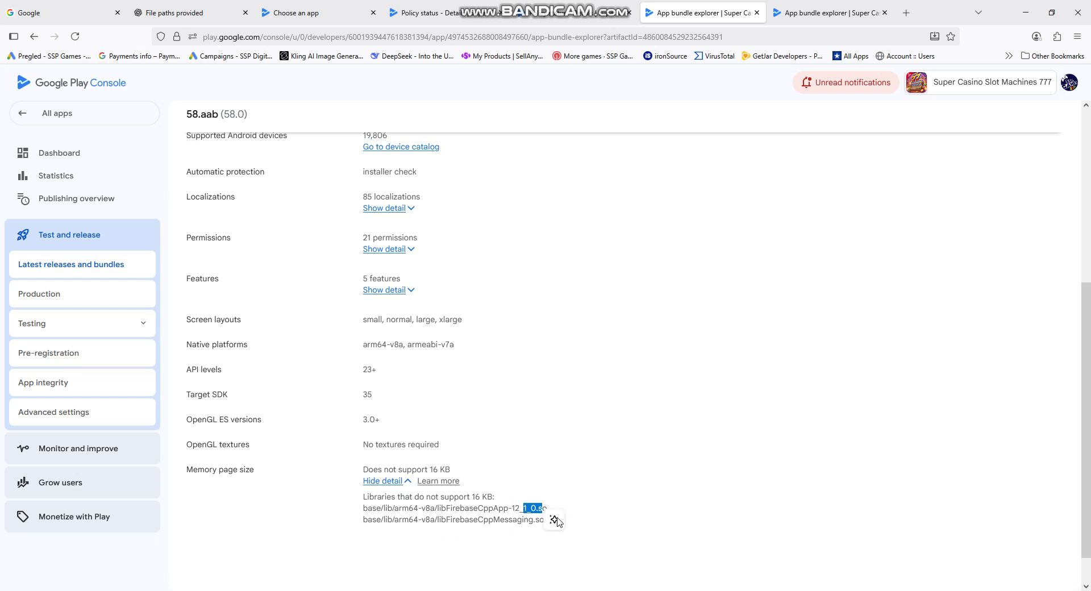
left_click_drag(362, 468, 465, 507)
key("alt+Tab")
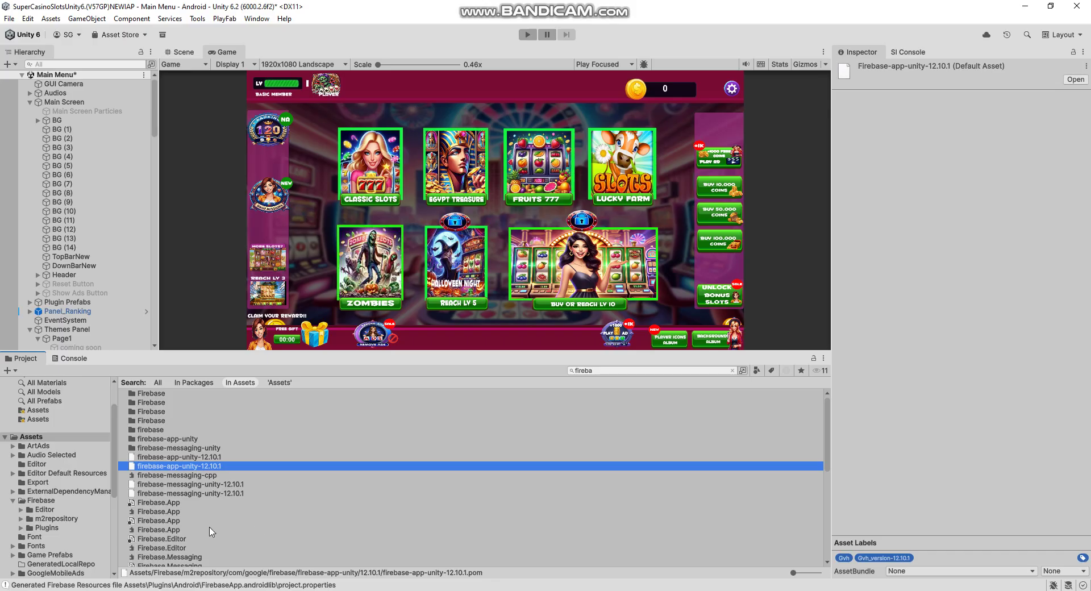
left_click(205, 503)
left_click(204, 485)
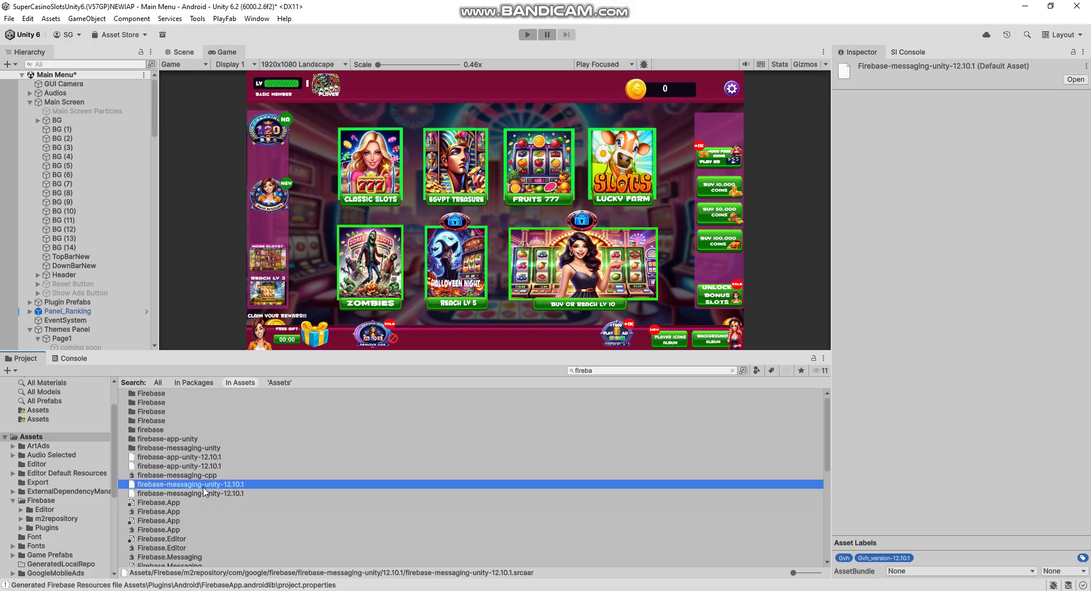
left_click(9, 19)
Step: Review the Android build profile and Player Settings, then return to the bundle 58 details
left_click(41, 160)
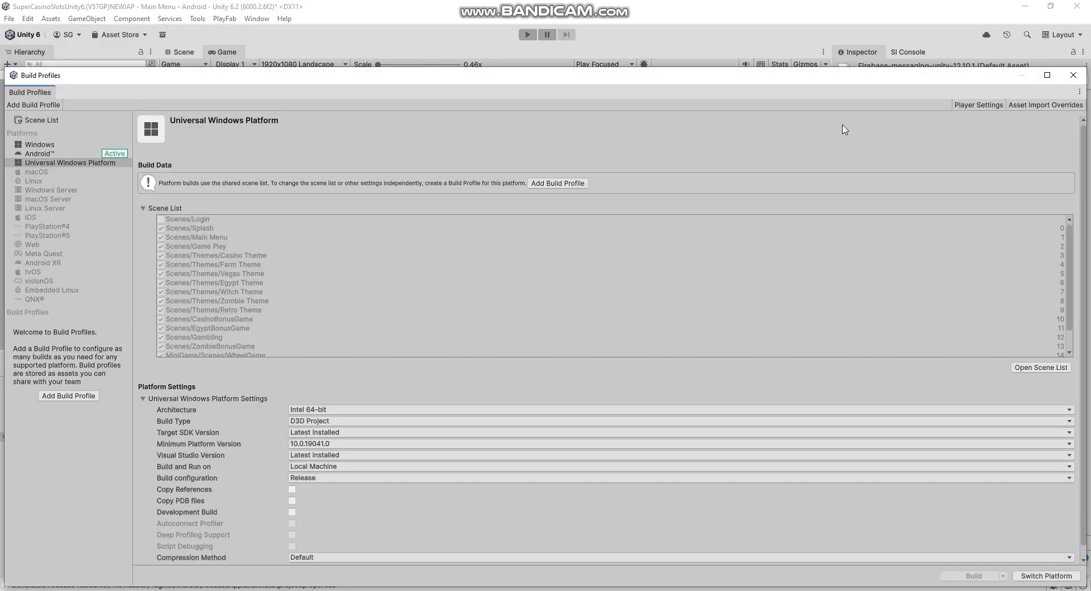
left_click(978, 104)
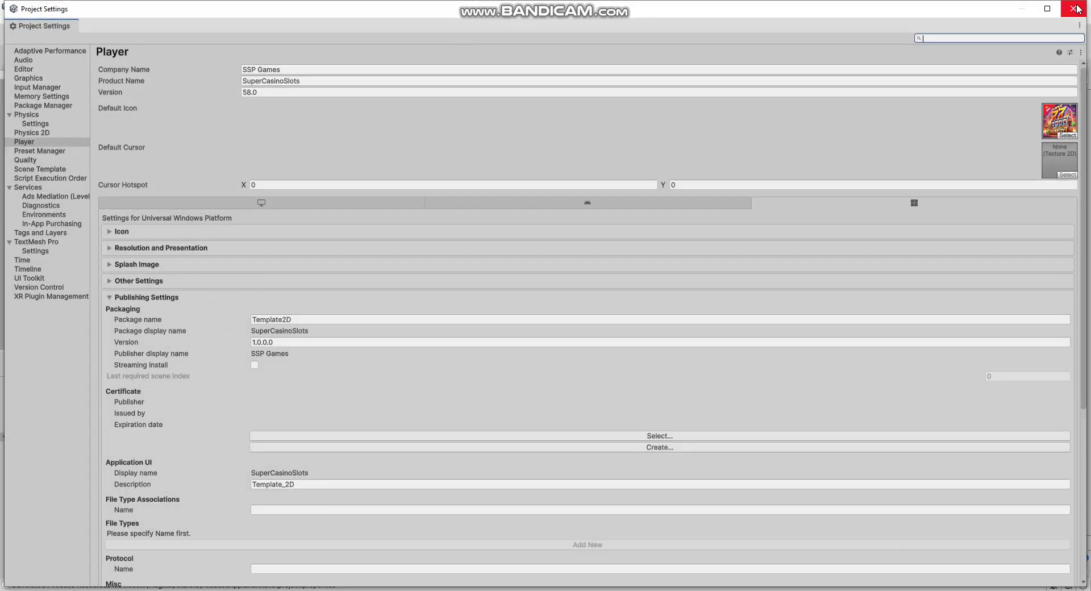
left_click(1076, 9)
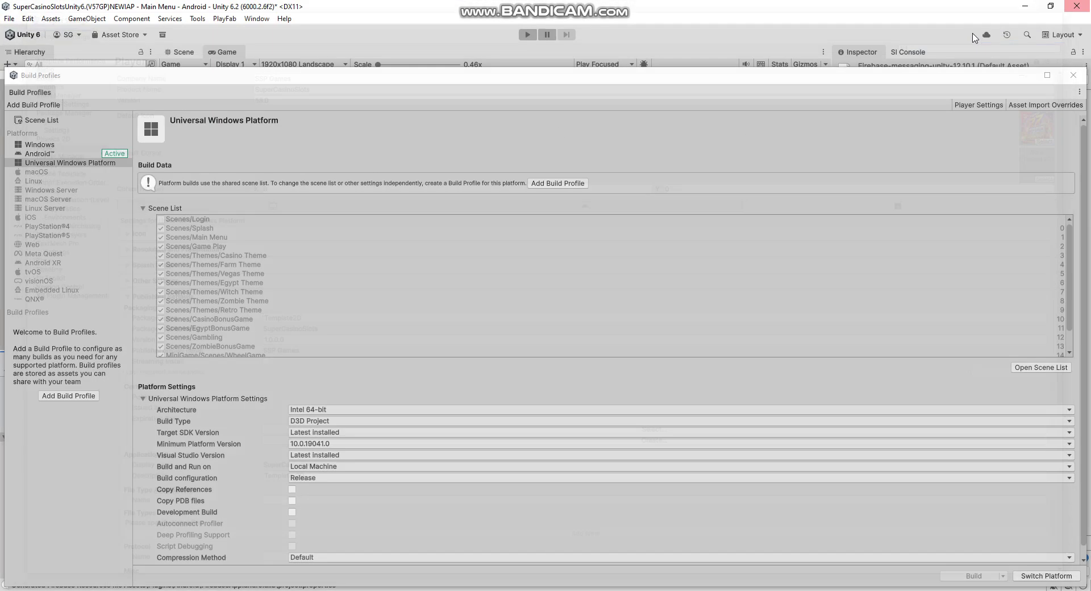
left_click(45, 155)
scroll(382, 442, "down", 3)
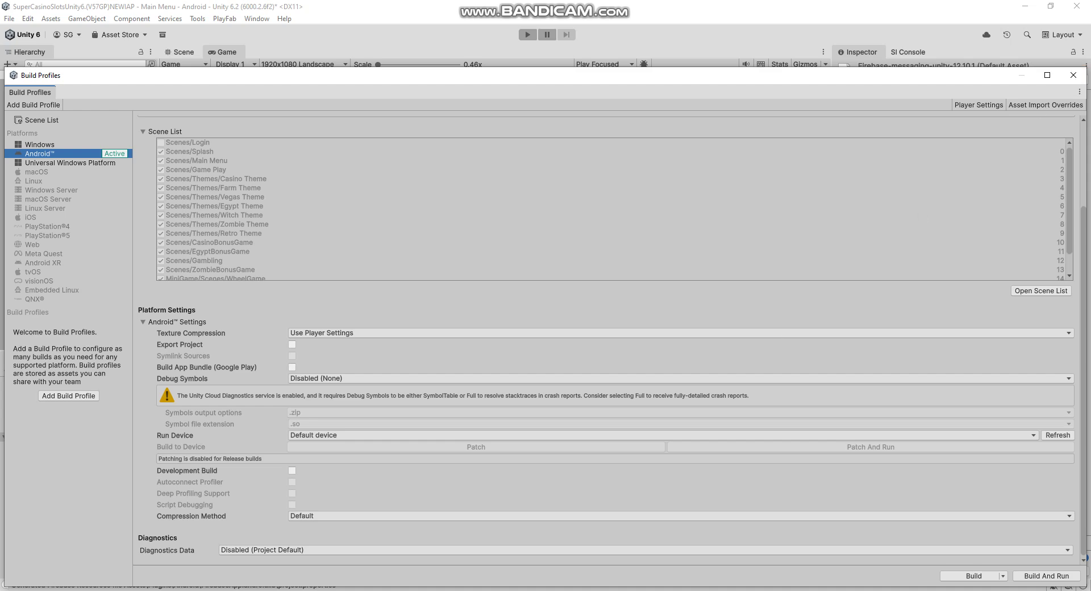
key("alt+Tab")
left_click(384, 507)
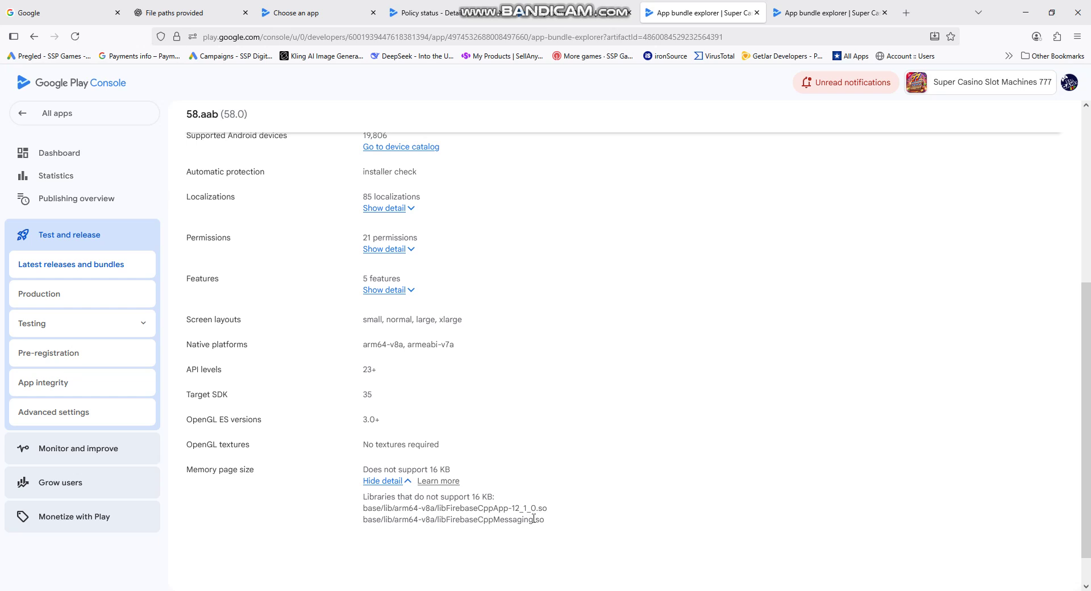
Step: Select the full memory page size note listing both unsupported Firebase library paths
mouse_move(360, 507)
left_mouse_down()
mouse_move(550, 526)
mouse_move(365, 510)
left_mouse_up()
triple_click(364, 508)
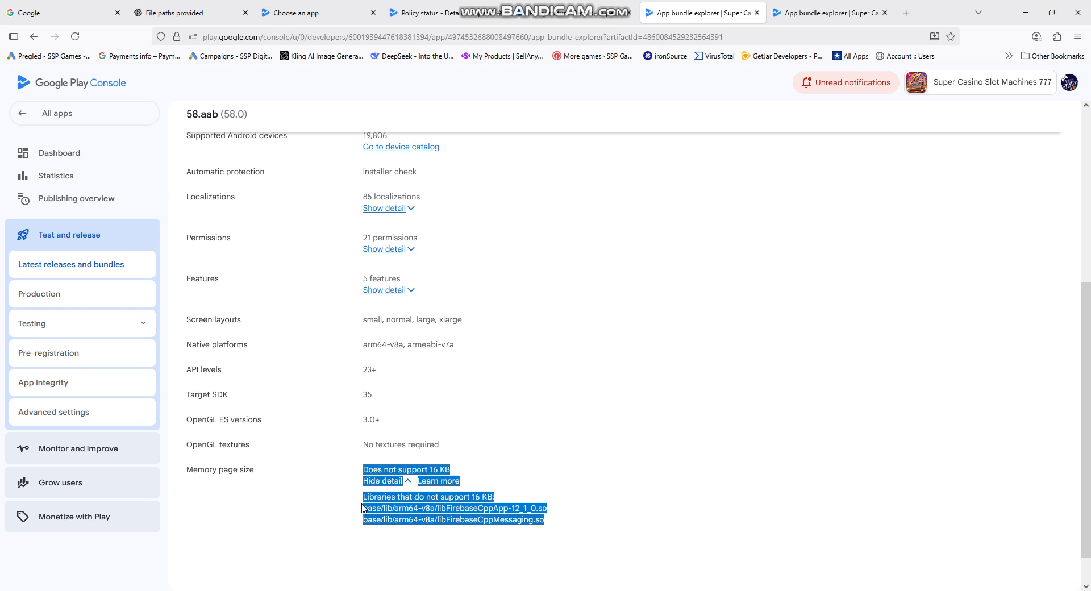